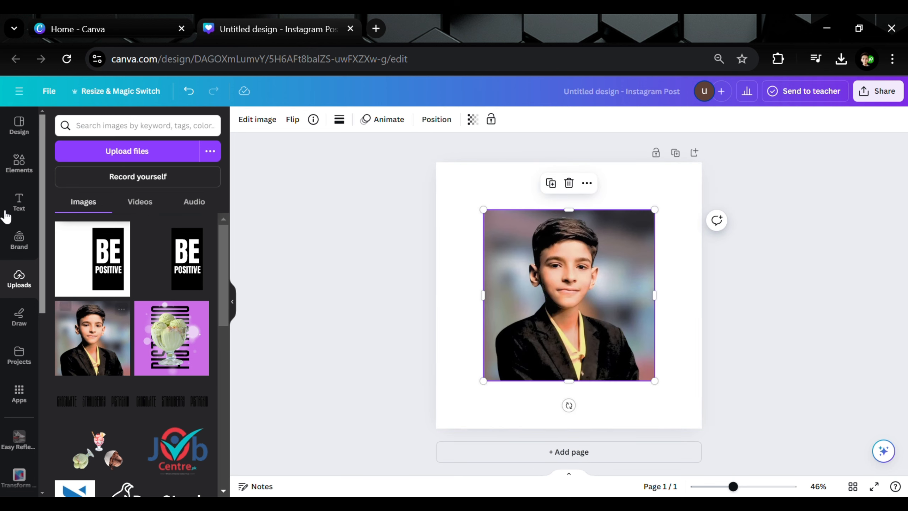
Set the portrait photo as the page background.
left_click(19, 162)
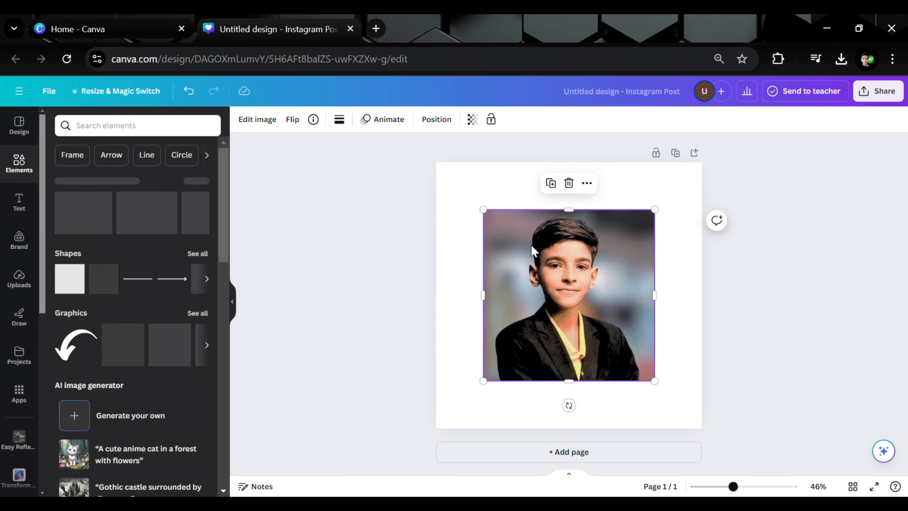
left_click(587, 183)
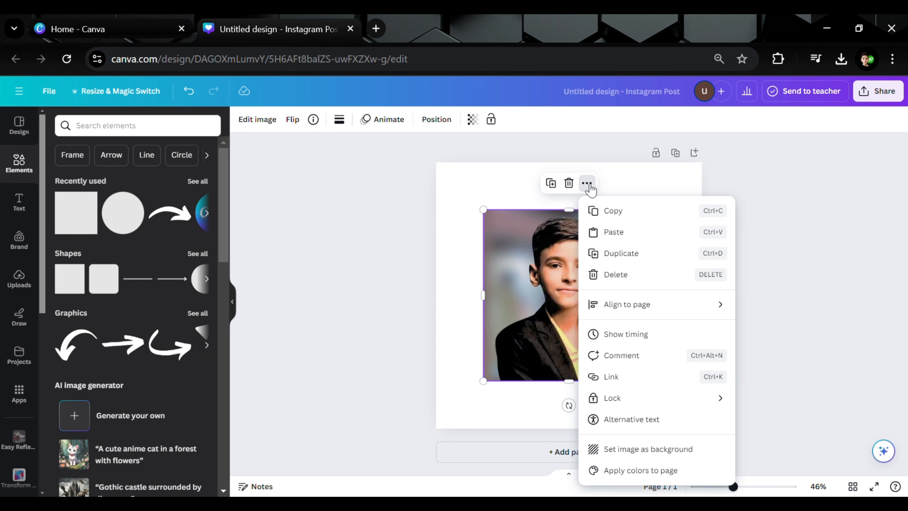
left_click(633, 451)
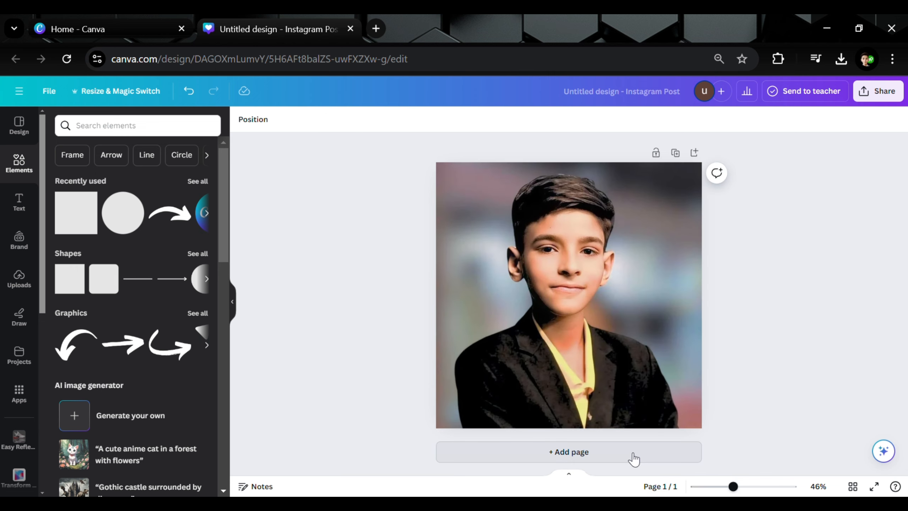
Remove the backdrop behind the boy in the portrait with BG Remover.
left_click(550, 341)
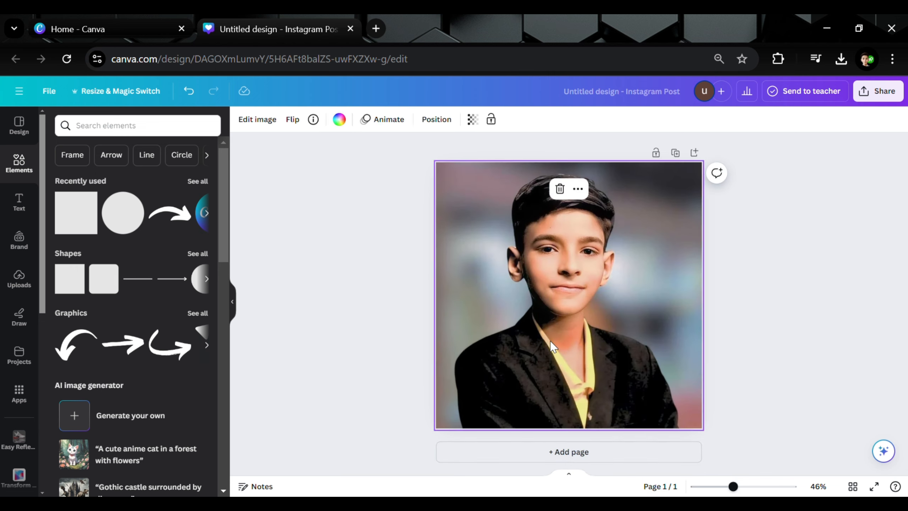
left_click(271, 126)
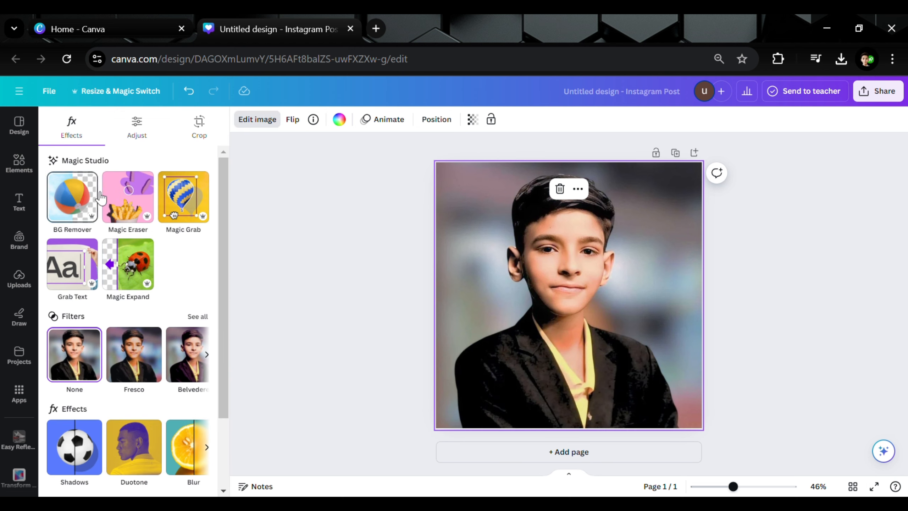
left_click(74, 199)
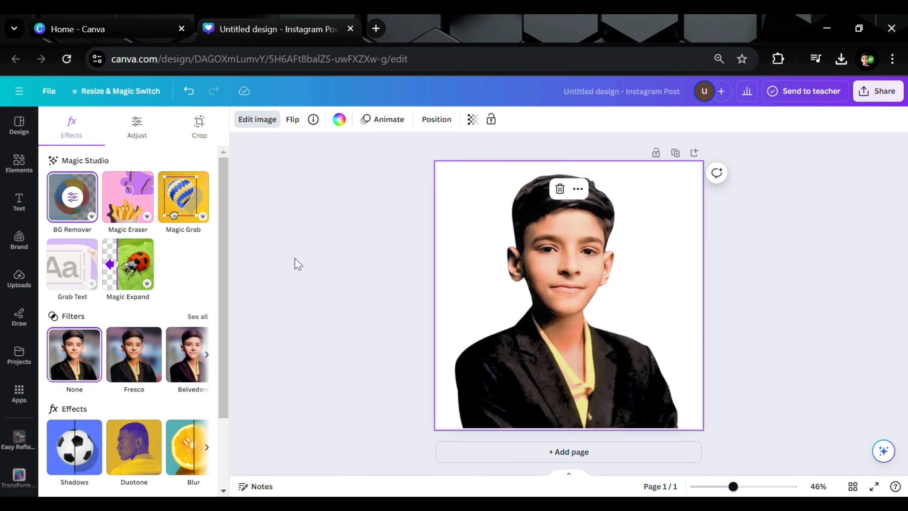
left_click(295, 259)
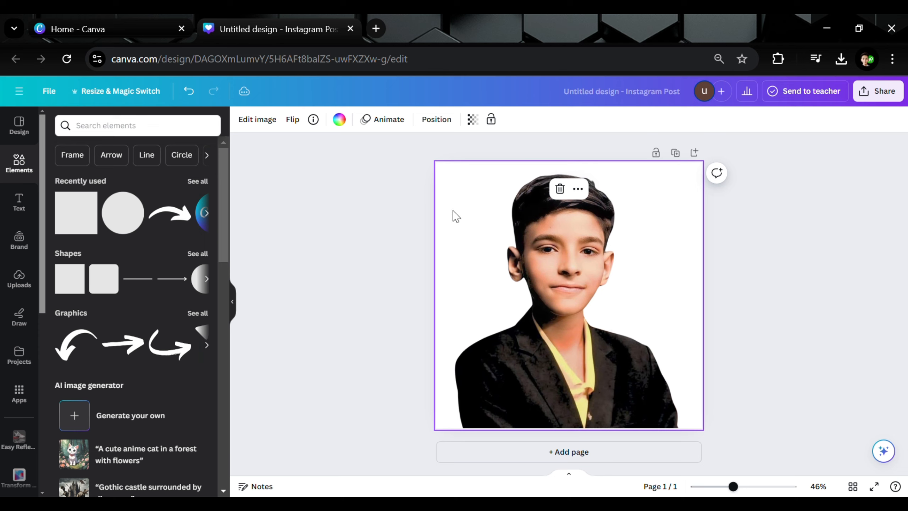
Detach the cut-out portrait from the page background and enlarge it to fill the whole page.
left_click(579, 190)
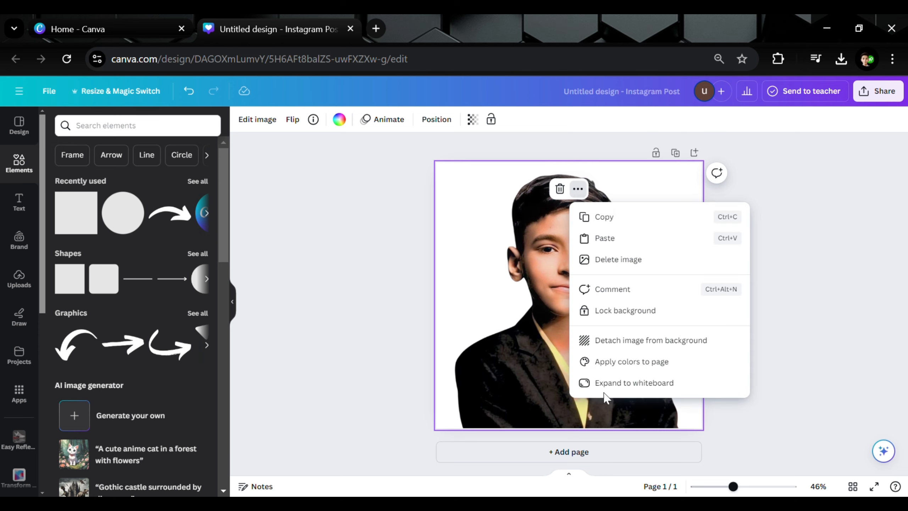
left_click(631, 341)
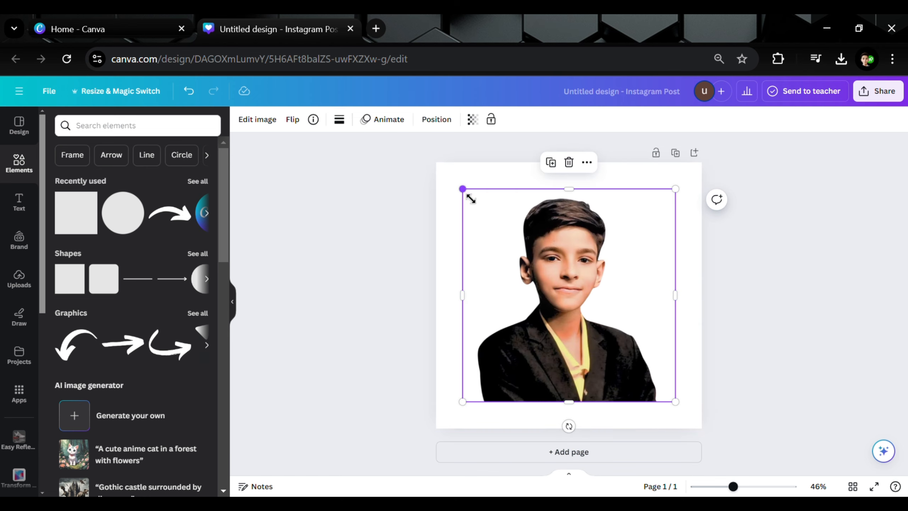
left_click_drag(471, 199, 432, 175)
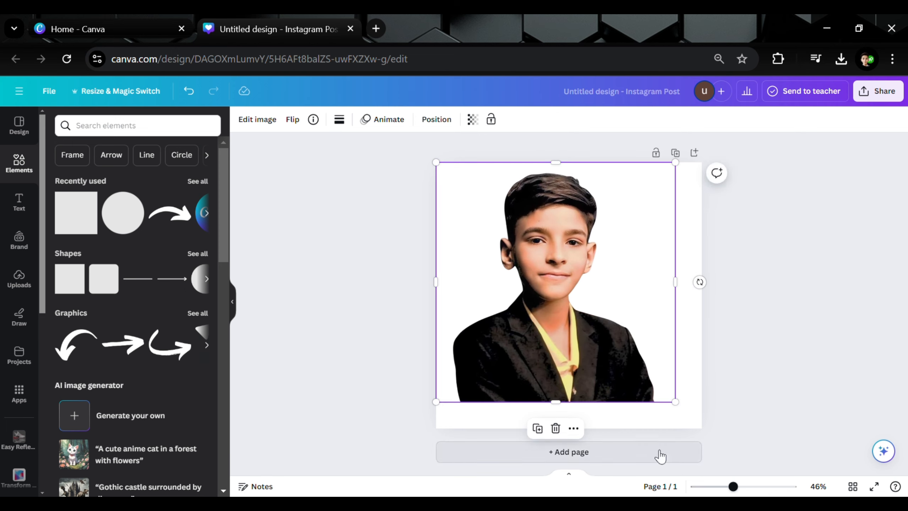
left_click_drag(676, 401, 708, 430)
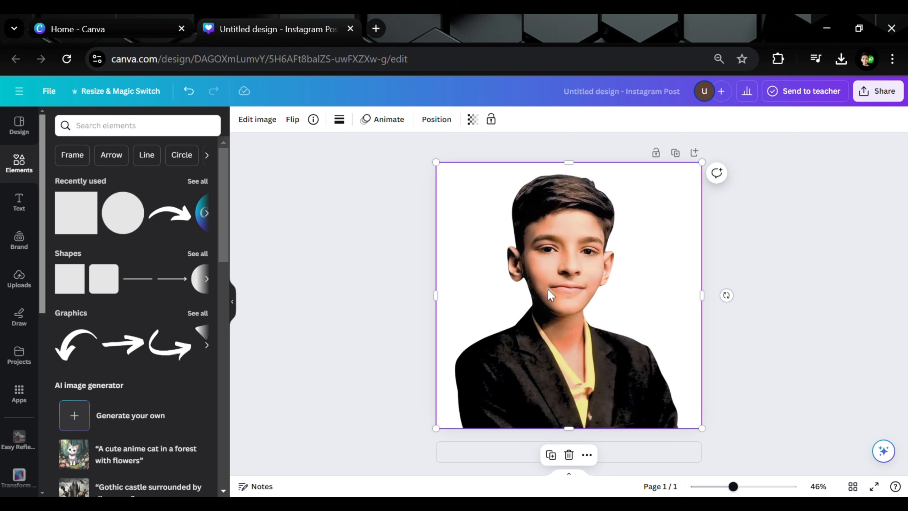
Set the page background behind the portrait to the medium gray default solid color.
left_click(379, 193)
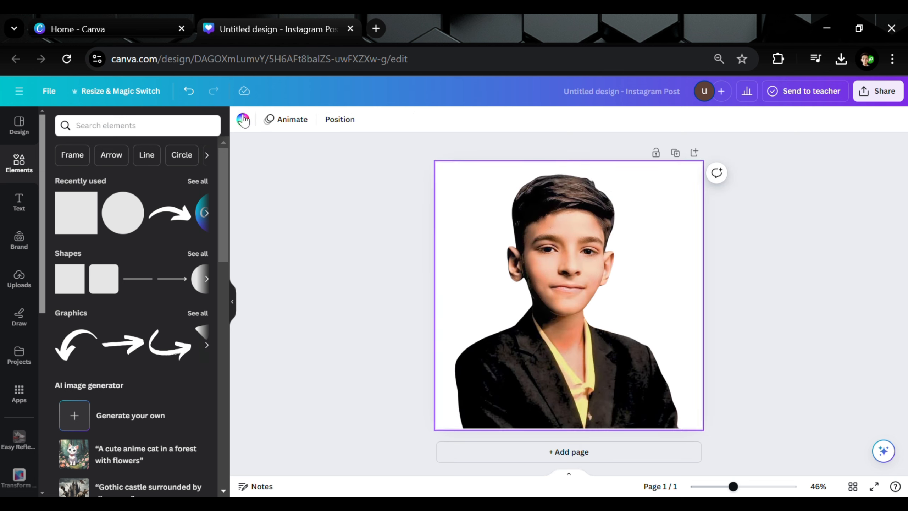
left_click(243, 120)
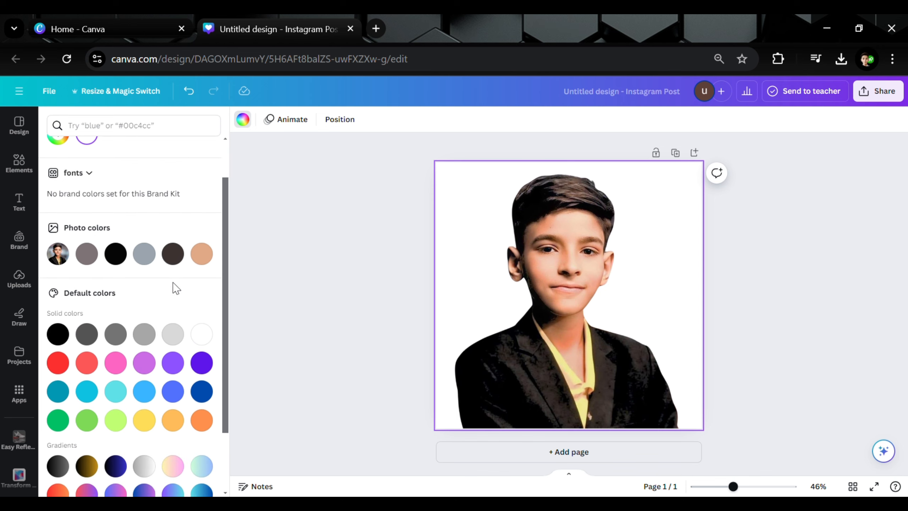
scroll(175, 288, "down", 1)
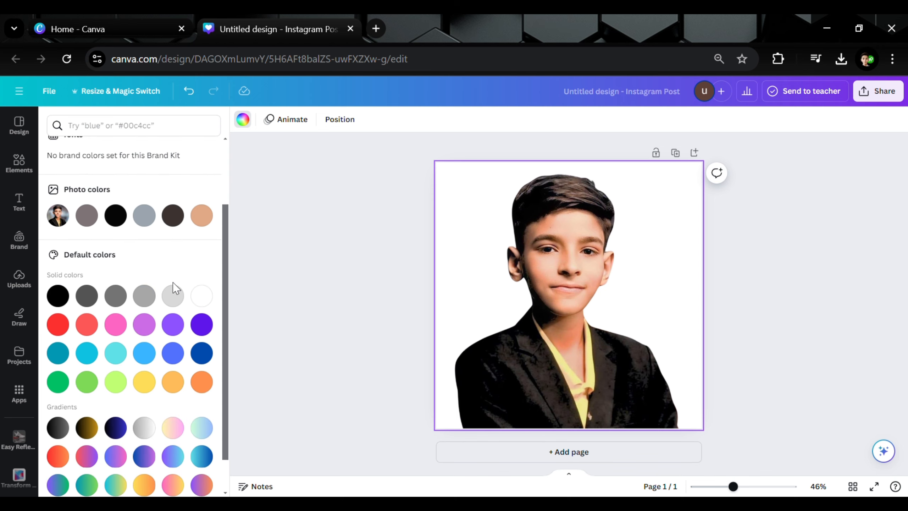
left_click(116, 296)
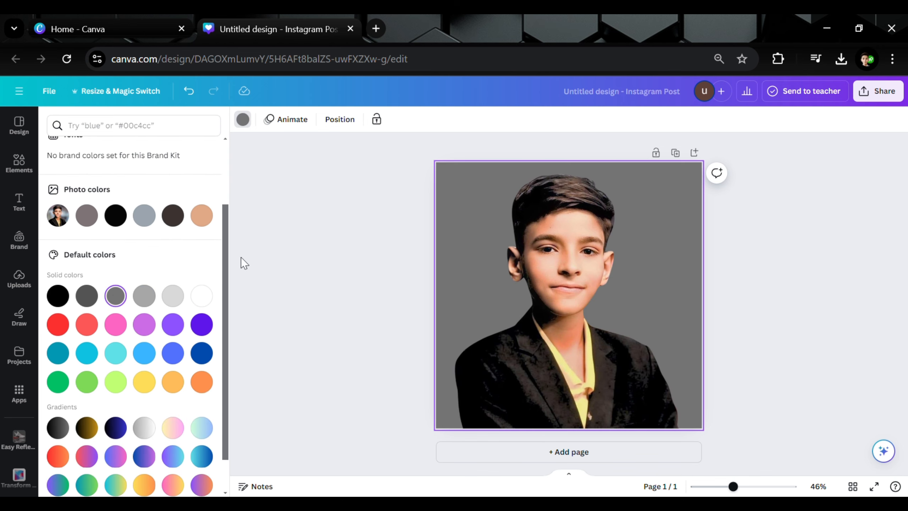
left_click(306, 247)
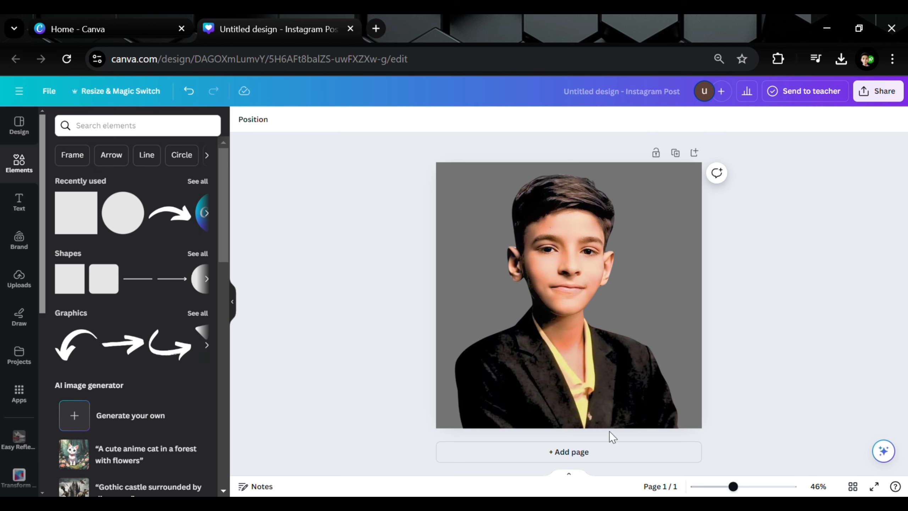
Add a second page and place a black square shape at its center.
left_click(624, 452)
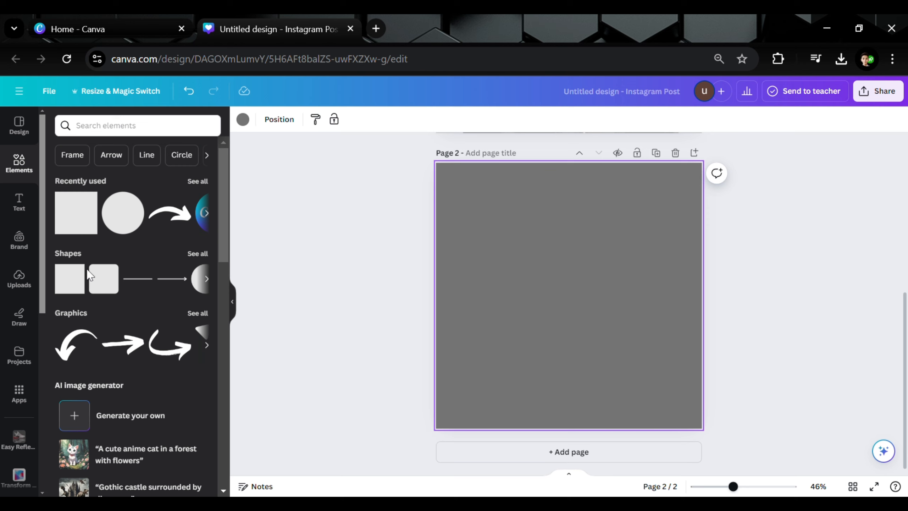
left_click(73, 292)
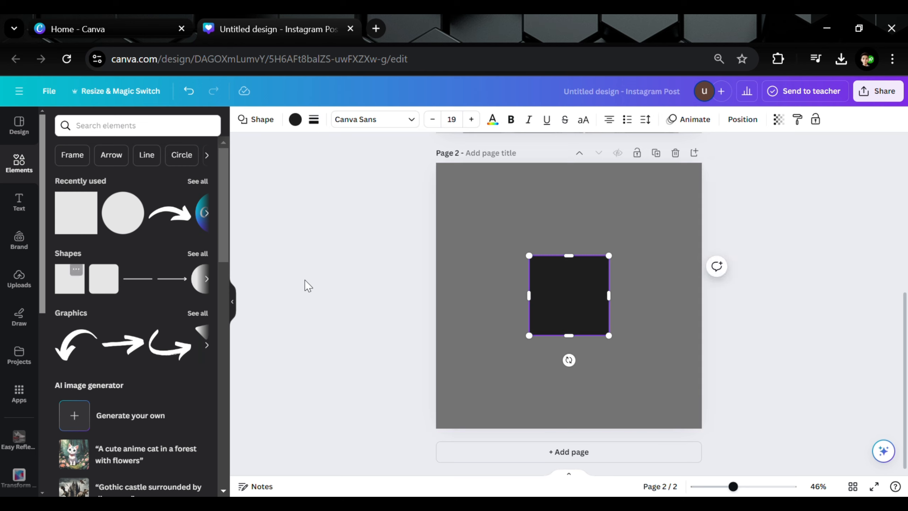
left_click(358, 291)
mouse_move(559, 301)
left_mouse_down()
mouse_move(573, 300)
mouse_move(520, 288)
mouse_move(568, 284)
mouse_move(572, 307)
left_mouse_up()
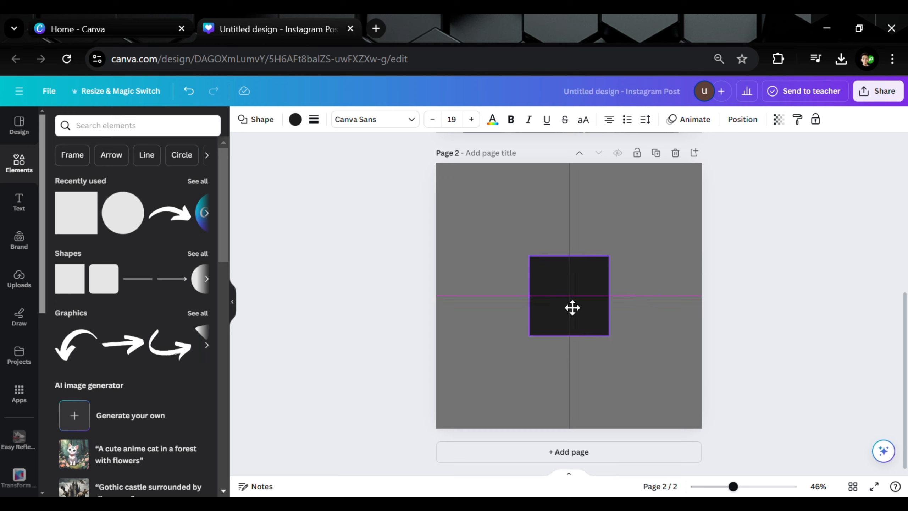
left_click_drag(572, 307, 567, 305)
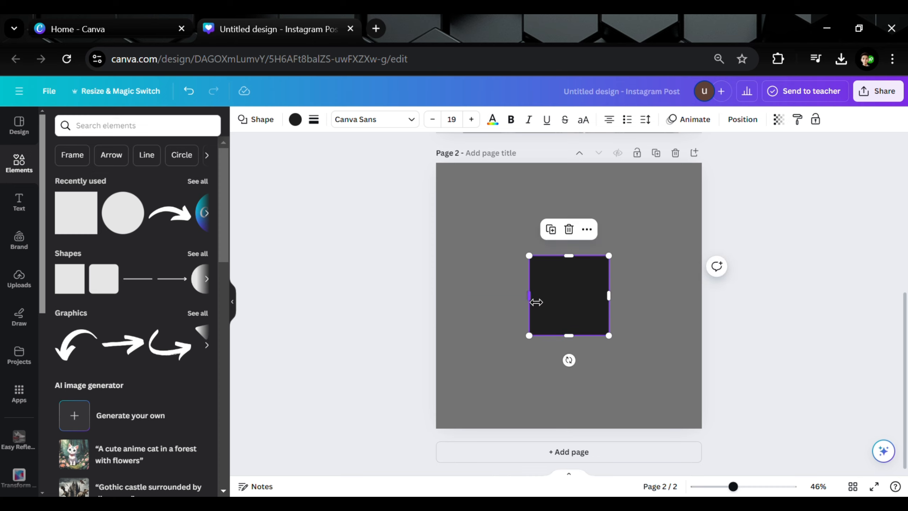
Reshape the black square into a tall rectangle filling most of the right half of page 2, leaving a margin around it.
left_click_drag(537, 300, 578, 301)
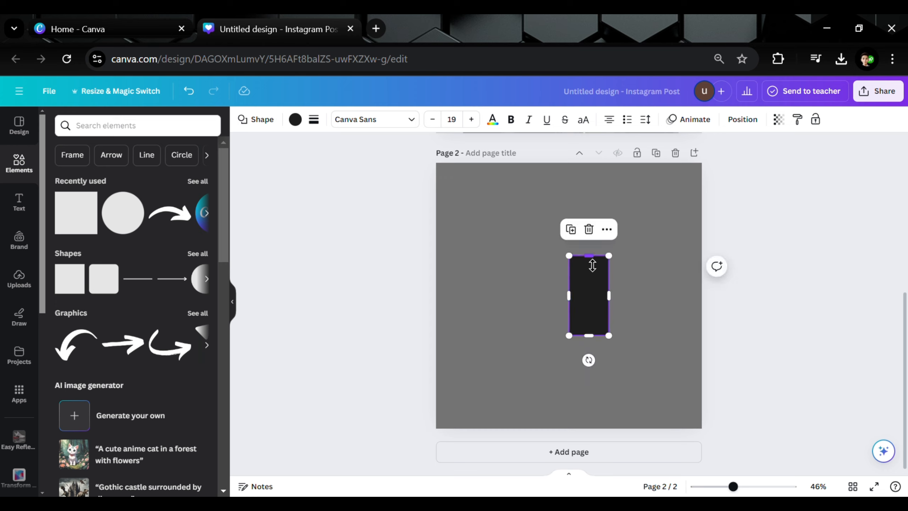
left_click_drag(593, 265, 594, 202)
left_click_drag(593, 342, 593, 409)
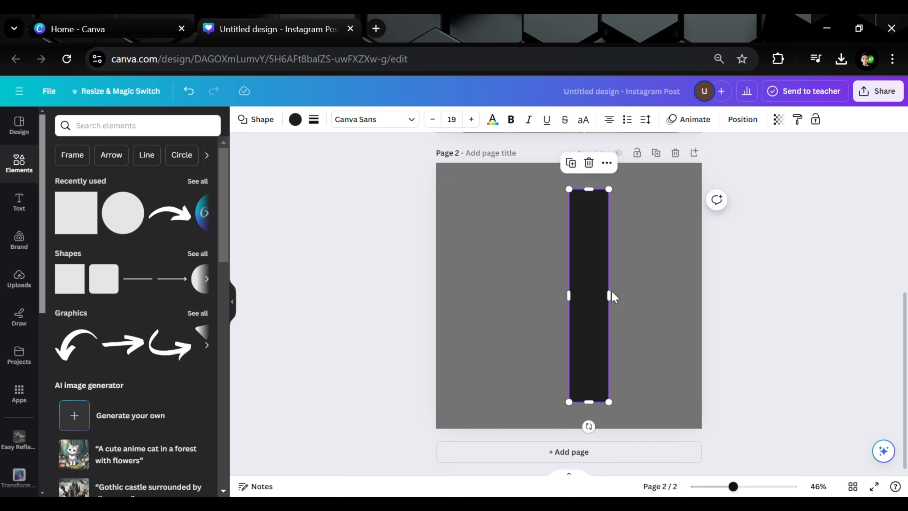
left_click_drag(618, 299, 683, 292)
left_click(793, 245)
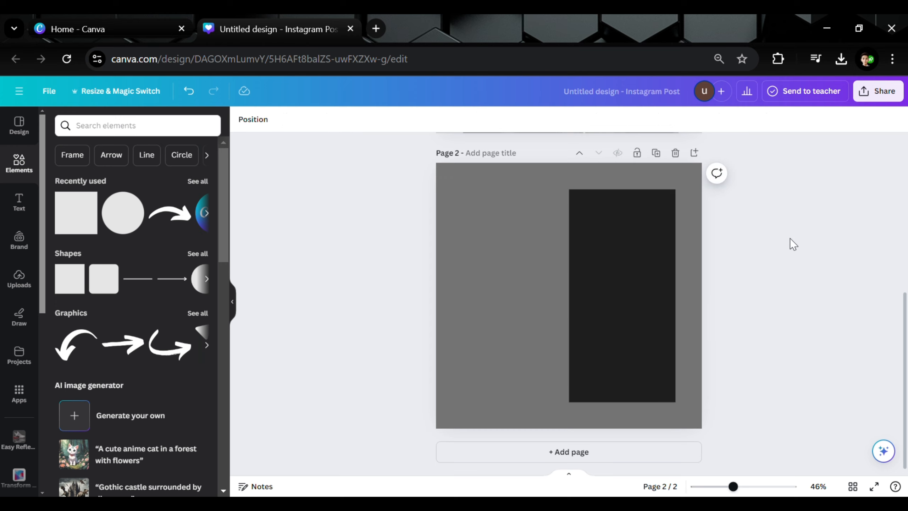
Set the background color of page 2 to white.
left_click(476, 220)
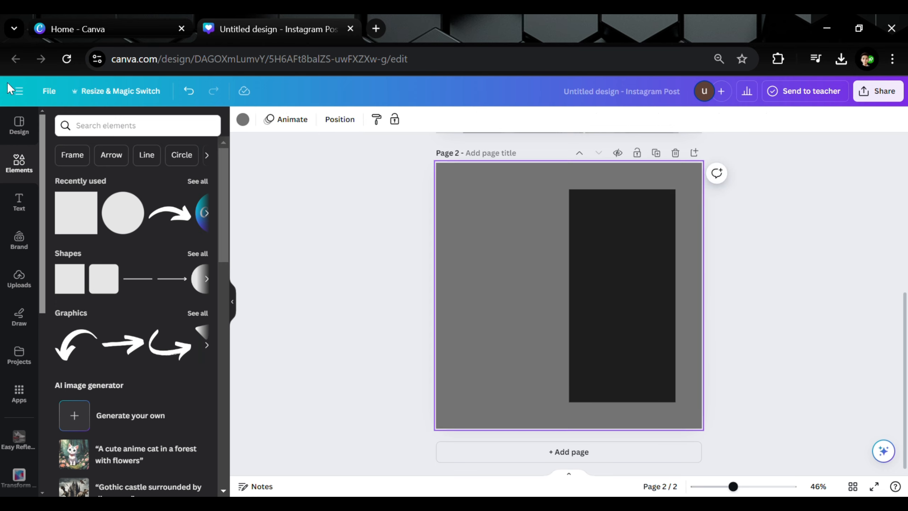
left_click(245, 122)
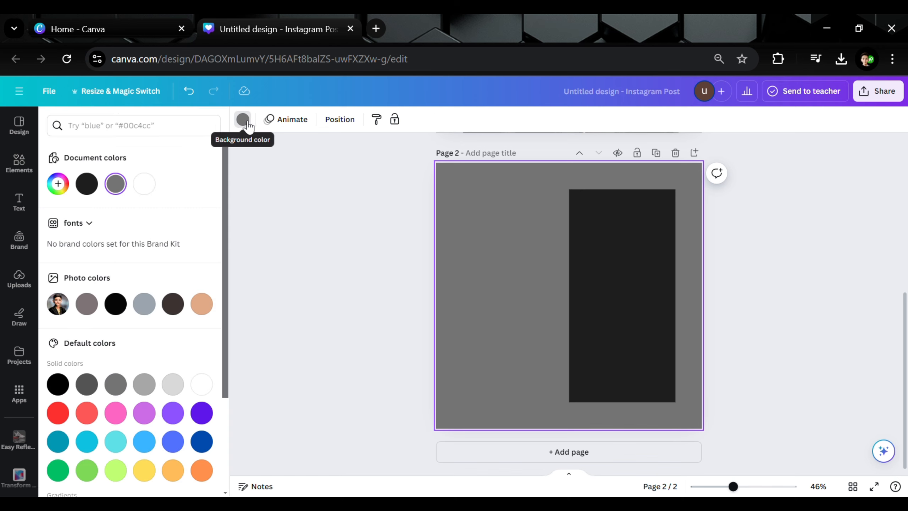
left_click(144, 183)
left_click(349, 237)
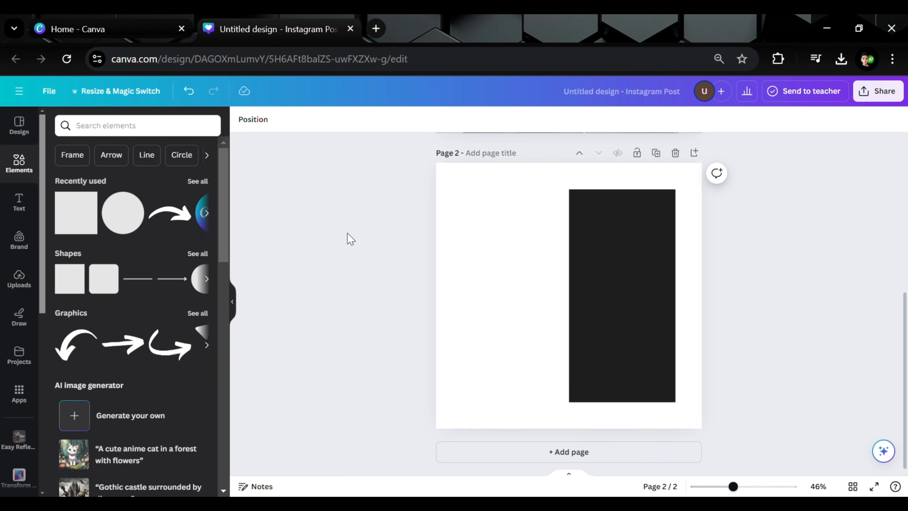
Add a text box in the Title style to page 2 and color its text white.
left_click(7, 208)
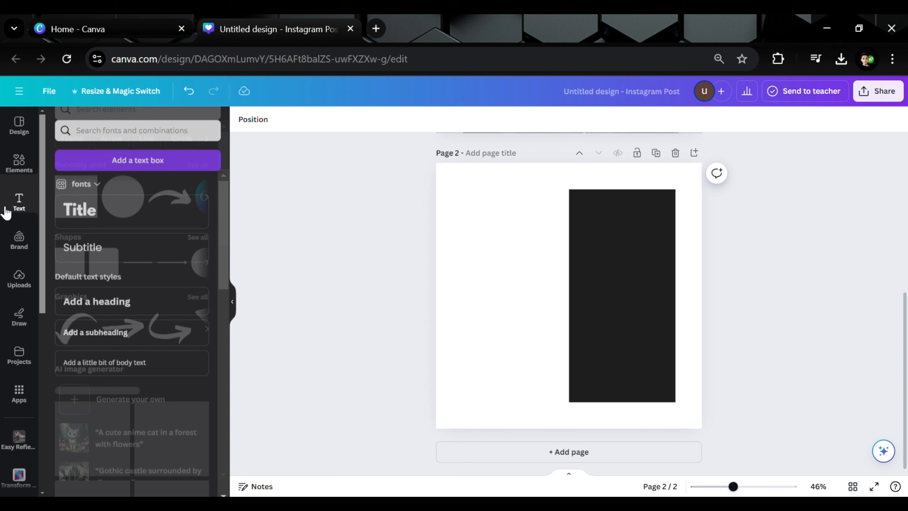
left_click(132, 204)
left_click(449, 210)
left_click(553, 285)
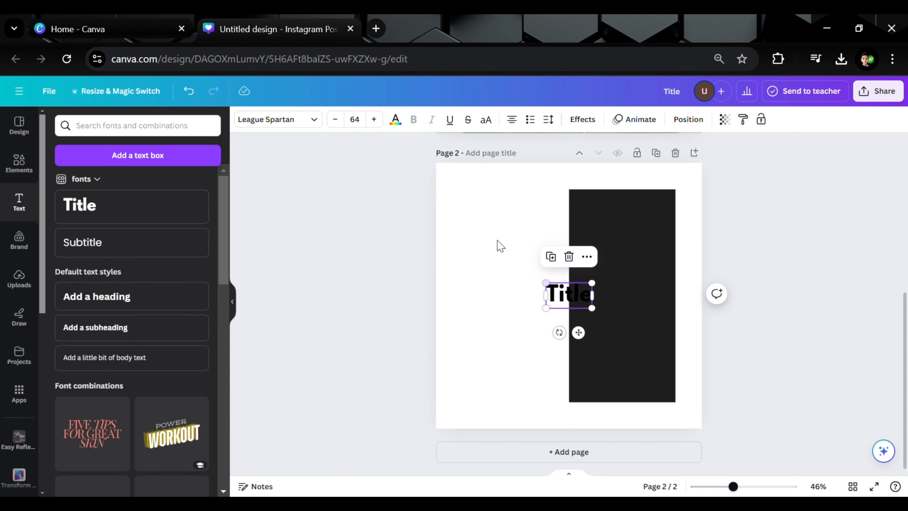
left_click(396, 122)
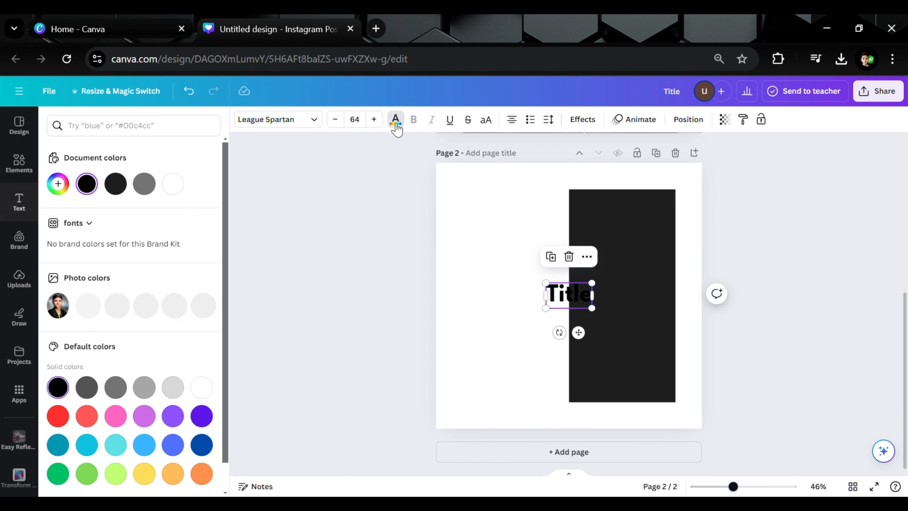
left_click(174, 185)
Move the title onto the upper part of the black rectangle and change its text to "BE".
left_click_drag(568, 299, 613, 244)
double_click(613, 244)
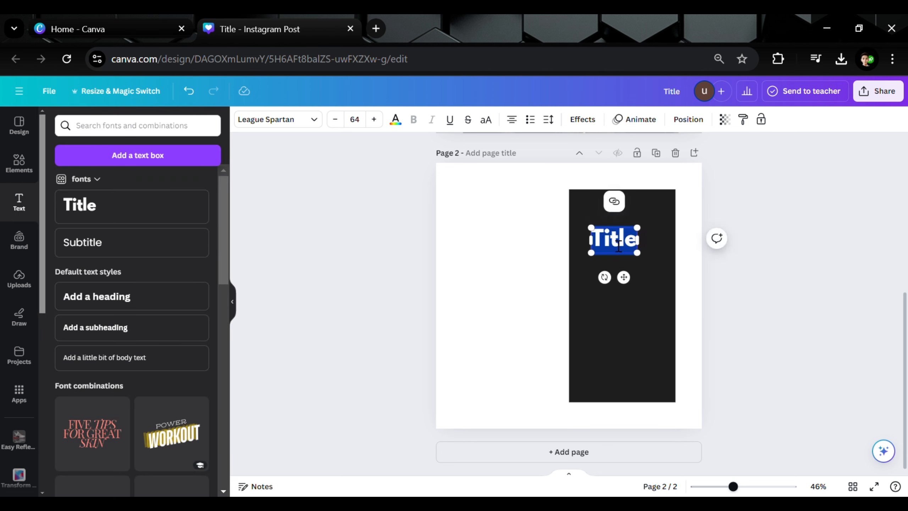
type("BE")
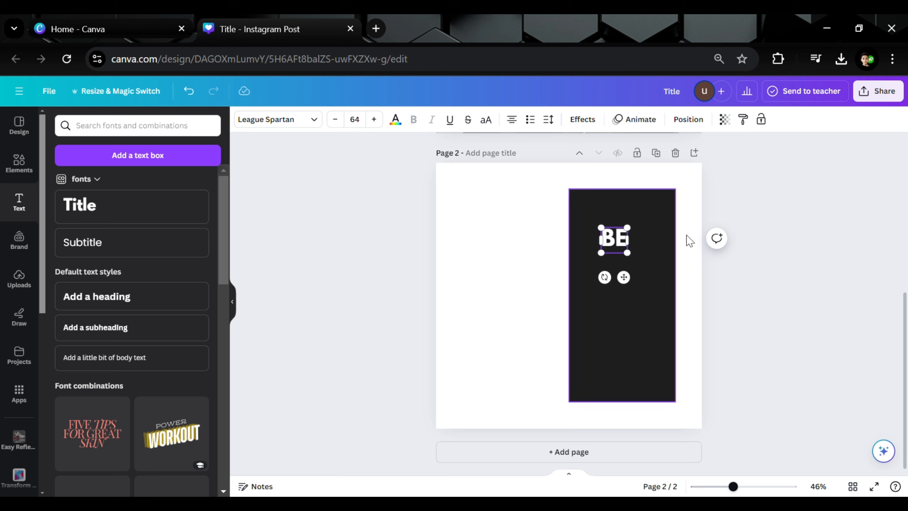
left_click(799, 244)
Enlarge the "BE" text to font size 234 and center it across the top of the black rectangle.
left_click(614, 239)
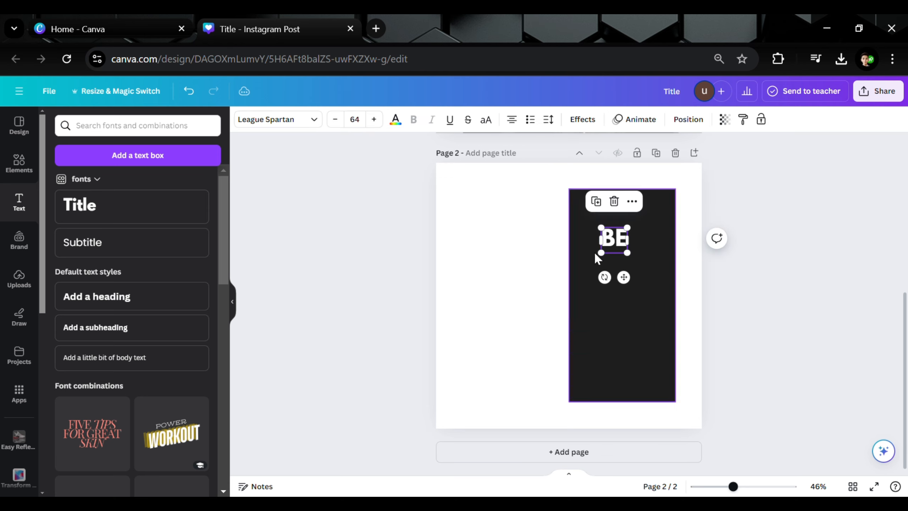
left_click_drag(607, 264, 583, 294)
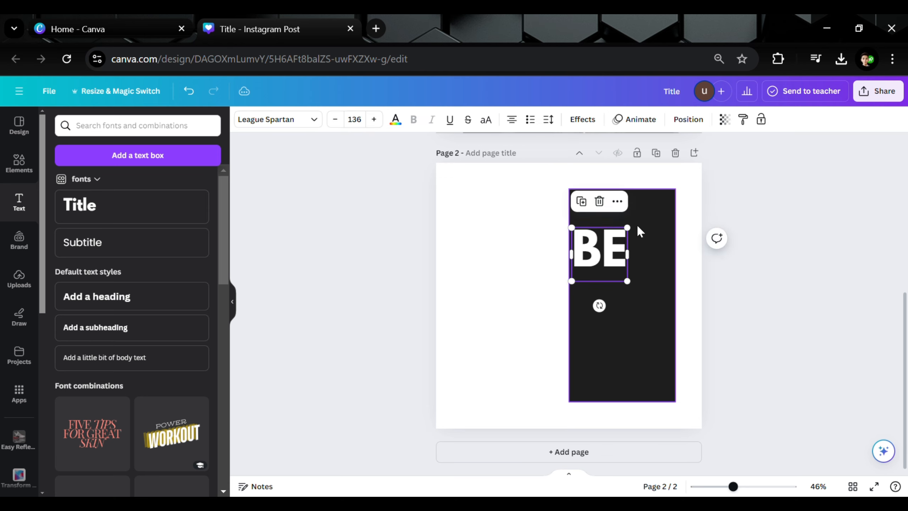
left_click_drag(633, 232, 670, 188)
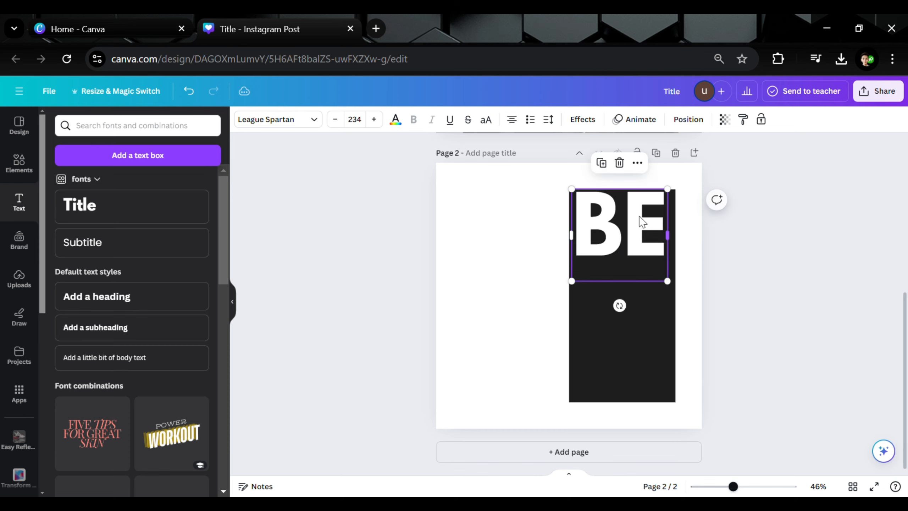
left_click_drag(639, 227, 640, 239)
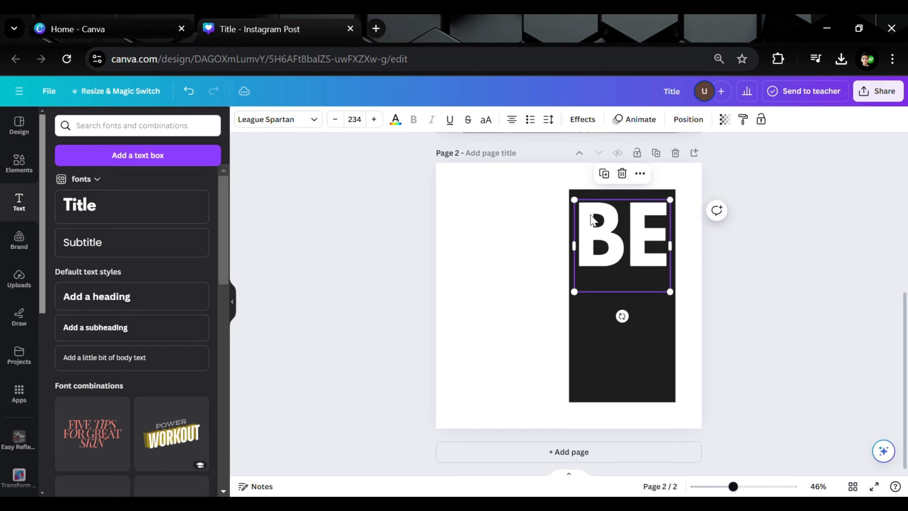
Change the "BE" font to Anton, enlarge it to size 358 across the black rectangle's width, and shift it slightly up.
left_click(298, 120)
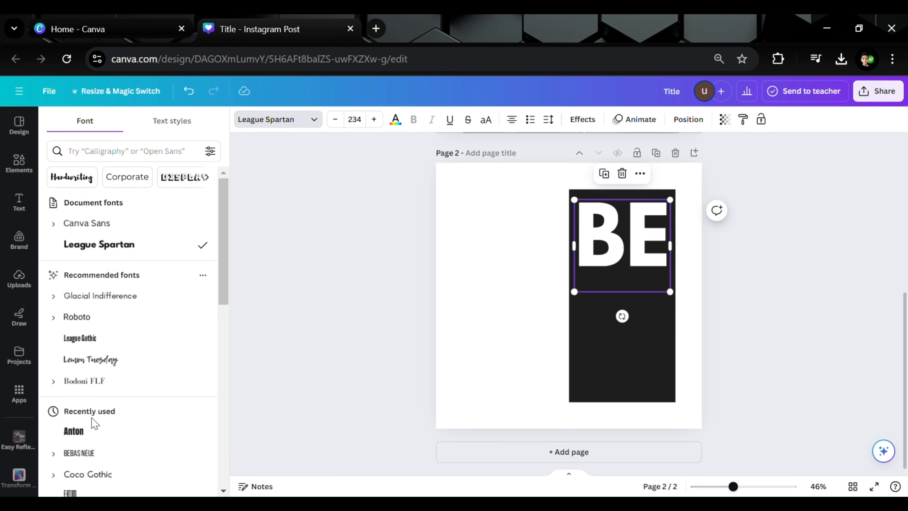
left_click(96, 431)
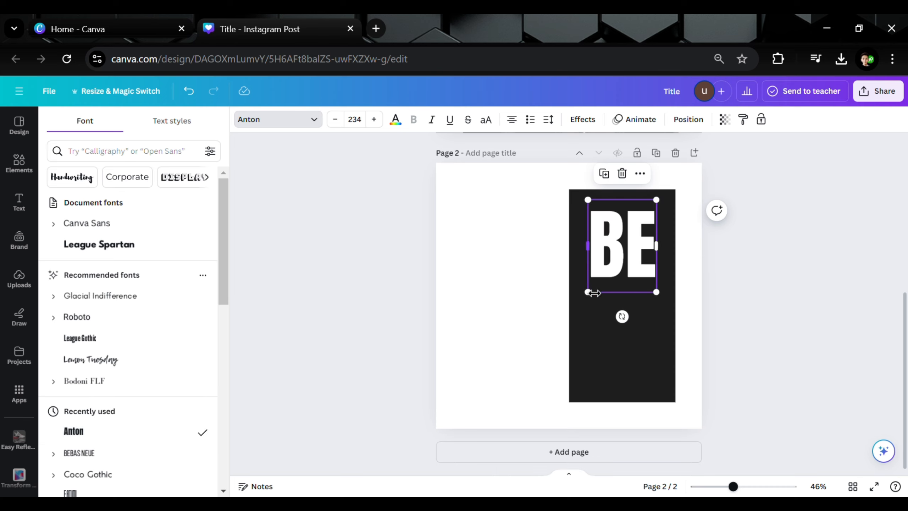
left_click_drag(590, 293, 574, 312)
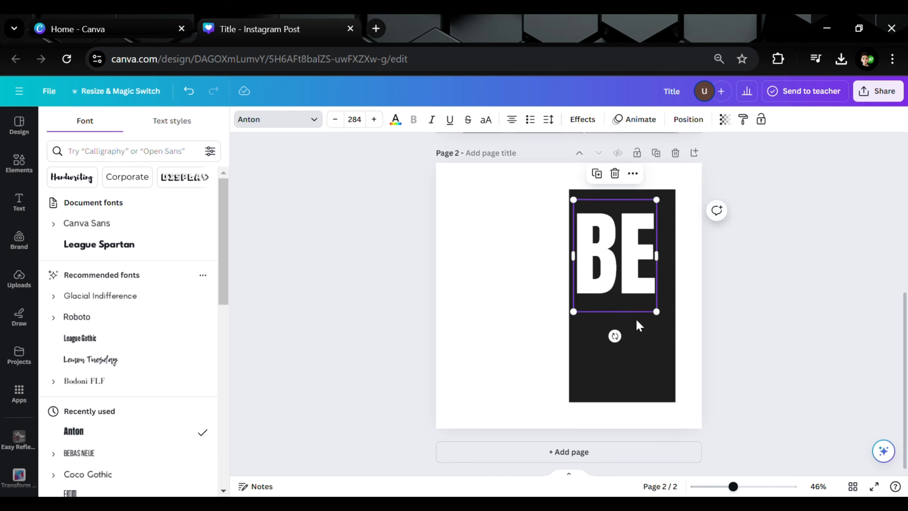
left_click_drag(657, 313, 670, 330)
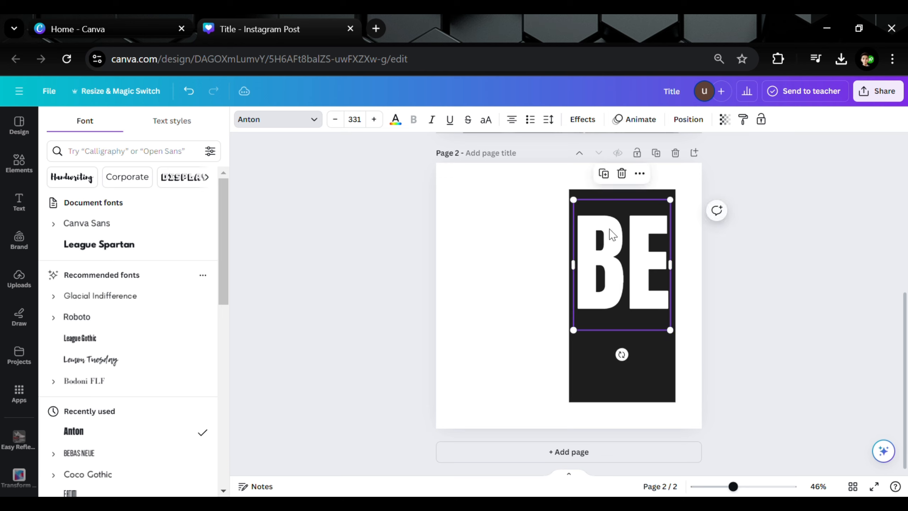
left_click_drag(574, 200, 568, 194)
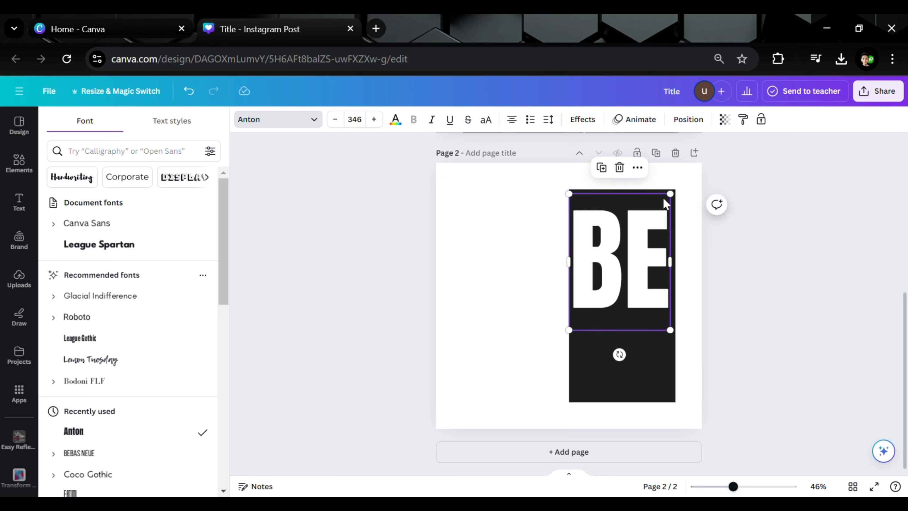
left_click_drag(676, 201, 675, 189)
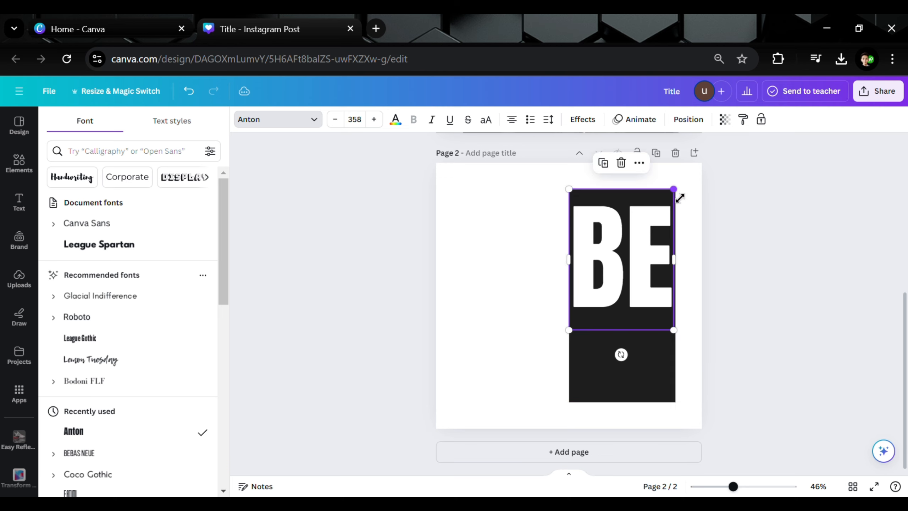
left_click(733, 206)
left_click(663, 229)
left_click_drag(648, 234, 647, 228)
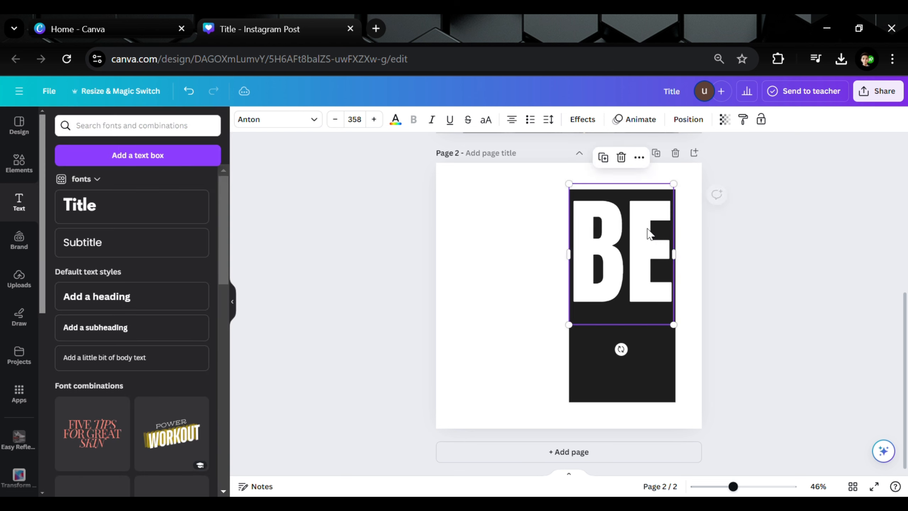
Duplicate the "BE" text and shrink the copy to font size 90.7 near the bottom of the black rectangle.
left_click(603, 157)
left_click_drag(619, 262, 596, 337)
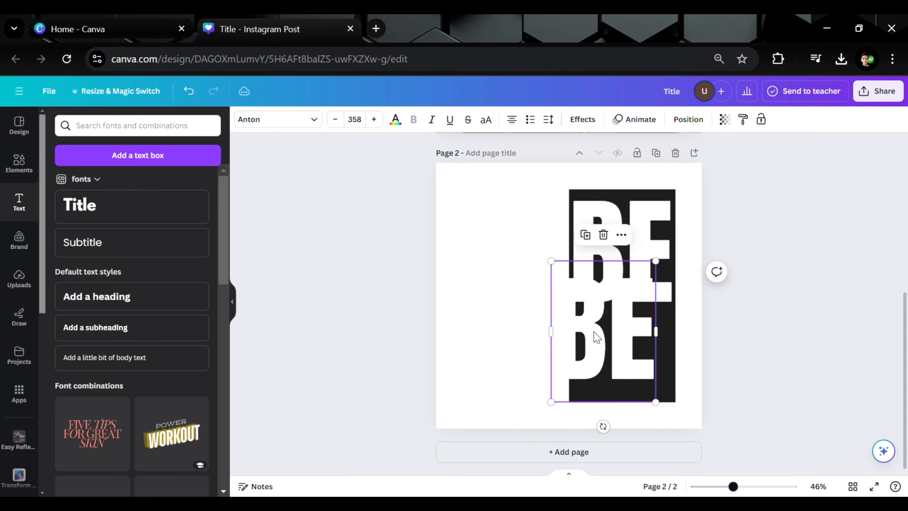
left_click_drag(553, 262, 633, 383)
Change the text of the small "BE" copy to "POSITIVE".
double_click(650, 387)
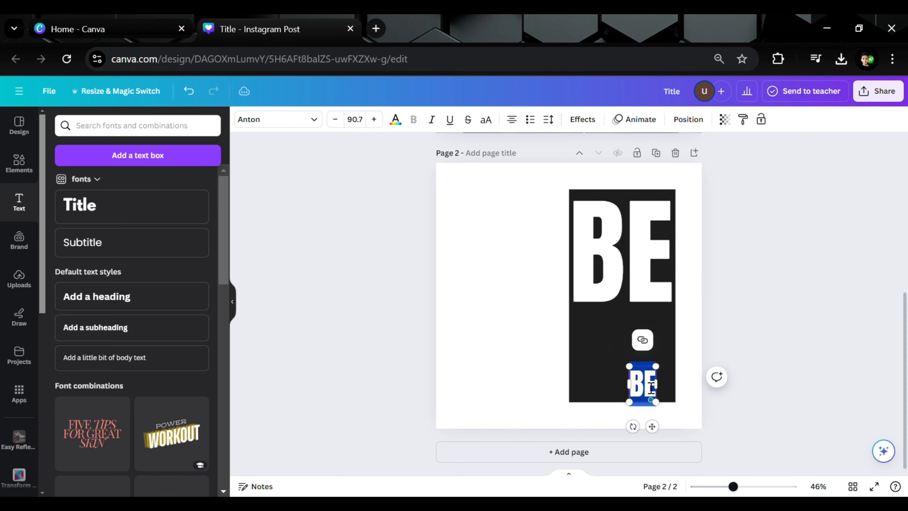
type("POST")
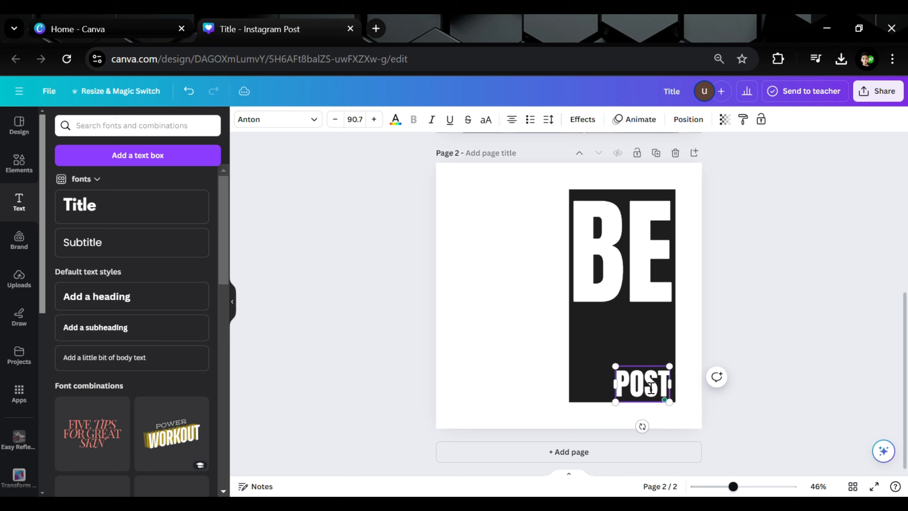
key("BackSpace")
type("ITIV")
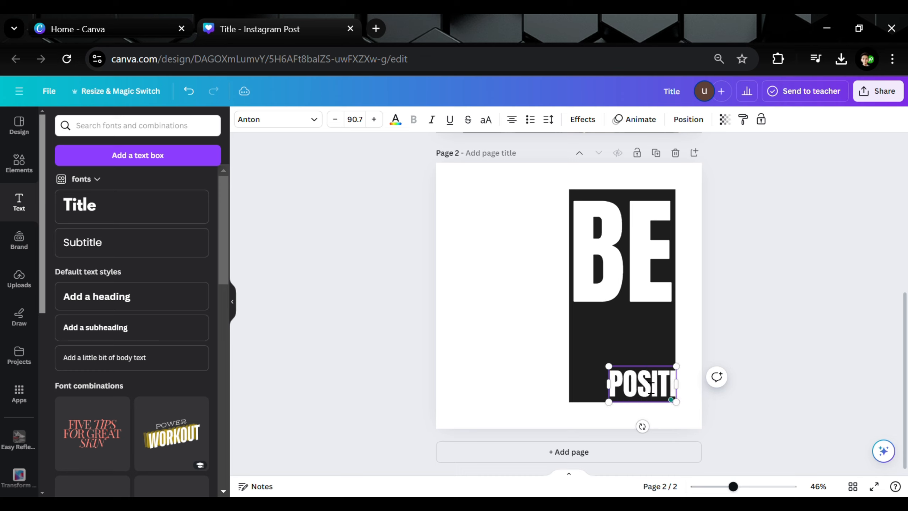
left_click(811, 282)
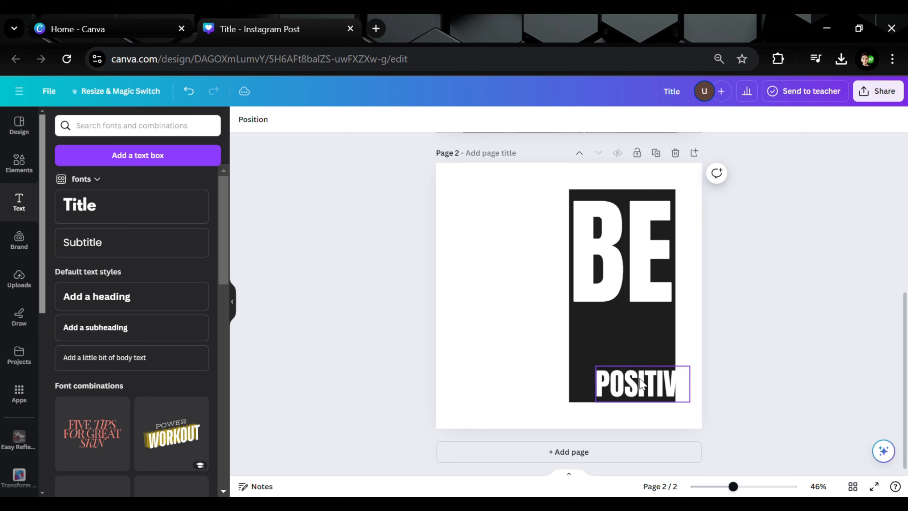
Place "POSITIVE" directly beneath "BE" and resize it to font size 96 to span the black rectangle's width.
left_click_drag(643, 385, 680, 355)
left_click(746, 274)
left_click(613, 332)
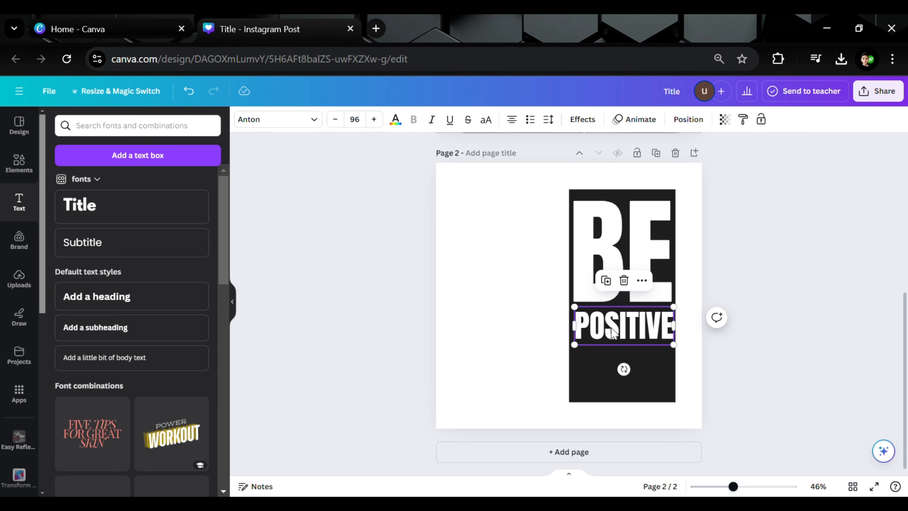
left_click_drag(613, 332, 611, 329)
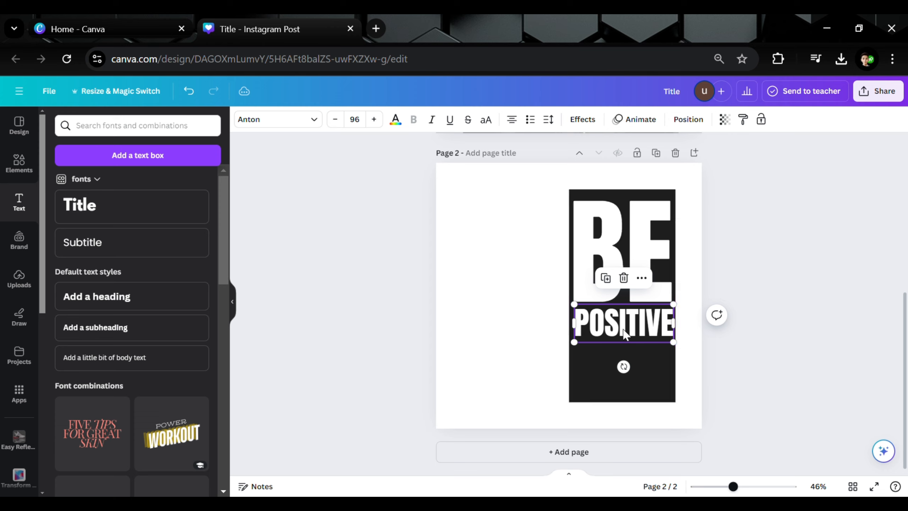
Move the "POSITIVE" text straight down into the lower part of the black rectangle.
key("shift+Down")
key("shift+Down")
key("shift+Down")
key("shift+Down")
key("shift+Down")
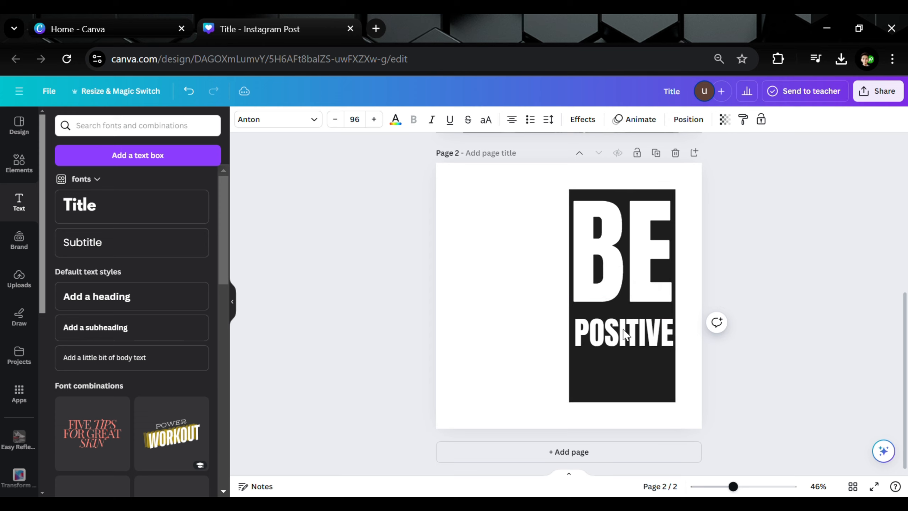
key("shift+Down")
key("shift+Down")
key("shift+Down")
key("shift+Down")
key("shift+Down")
key("shift+Down")
key("shift+Down")
key("shift+Down")
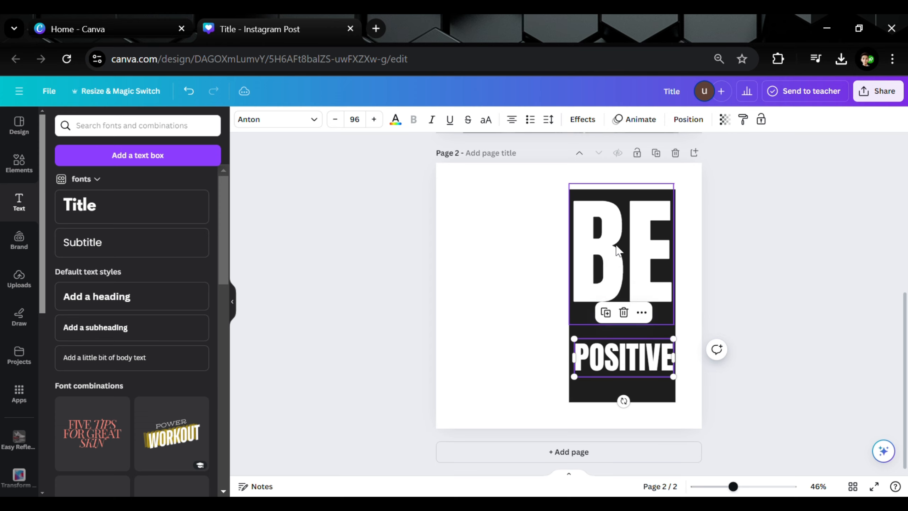
Move the "BE" text straight down to leave more black space above it in the rectangle.
left_click(618, 250)
key("shift+Down")
key("shift+Down")
key("shift+Down")
key("shift+Down")
key("shift+Down")
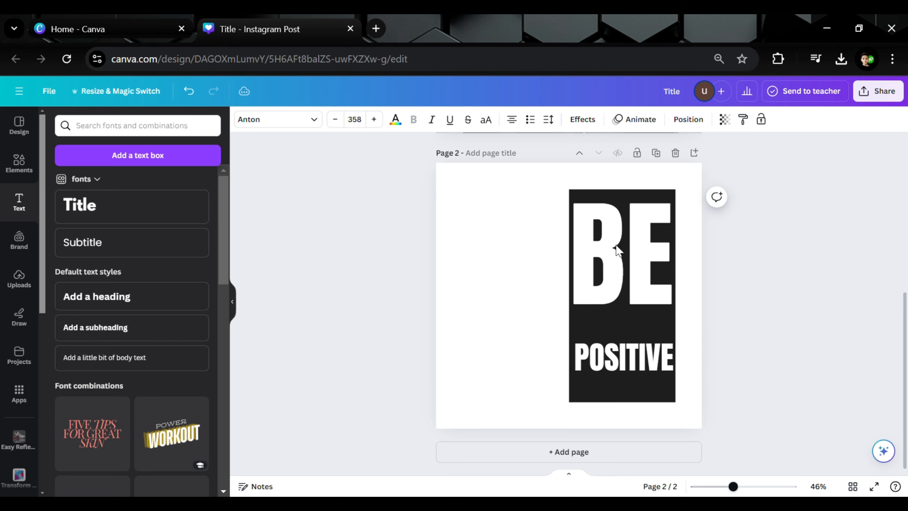
key("shift+Down")
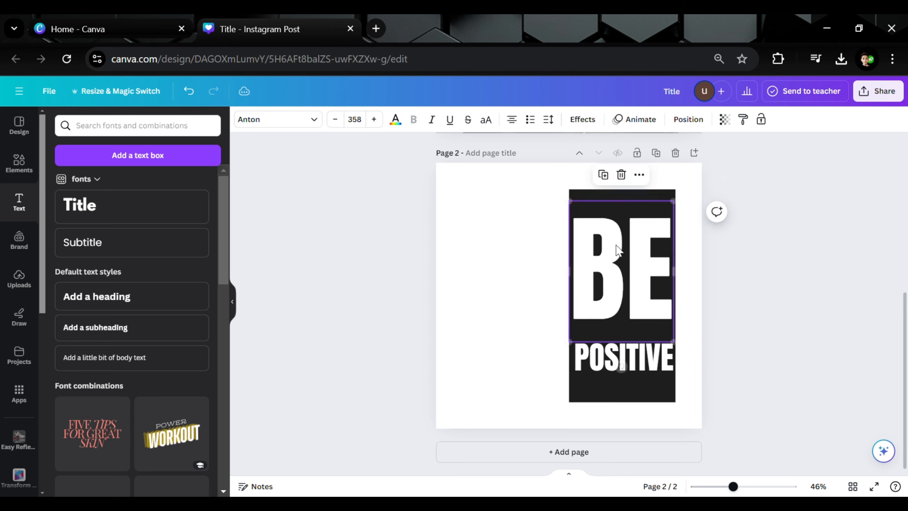
Move "POSITIVE" straight up so it sits close beneath "BE", and deselect it.
left_click(659, 362)
key("shift+Up")
key("shift+Up")
key("shift+Up")
key("shift+Up")
key("shift+Up")
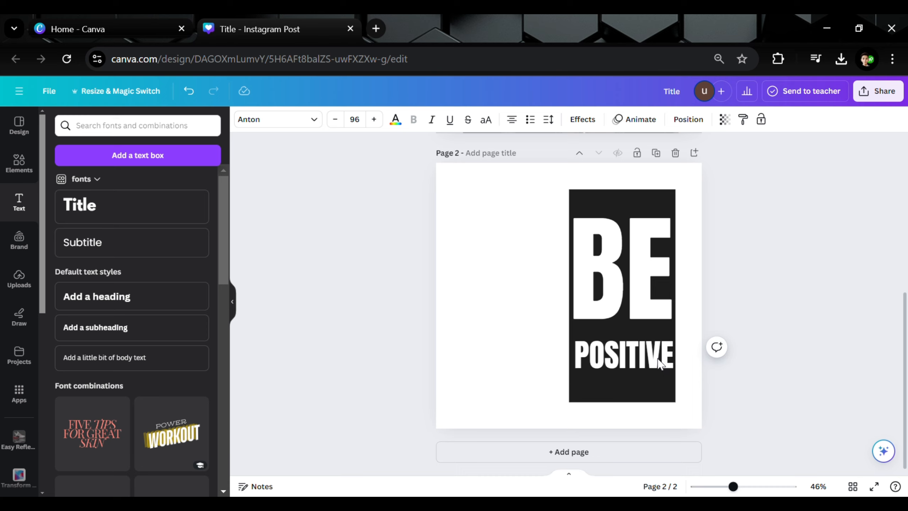
key("Up")
key("Up")
key("Up")
key("Up")
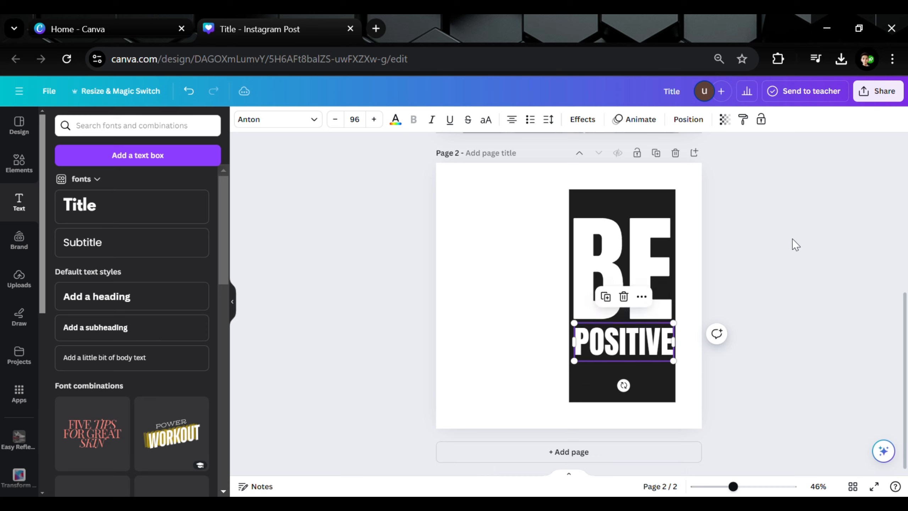
left_click(854, 159)
Download only page 2 of the design as a PNG.
left_click(879, 90)
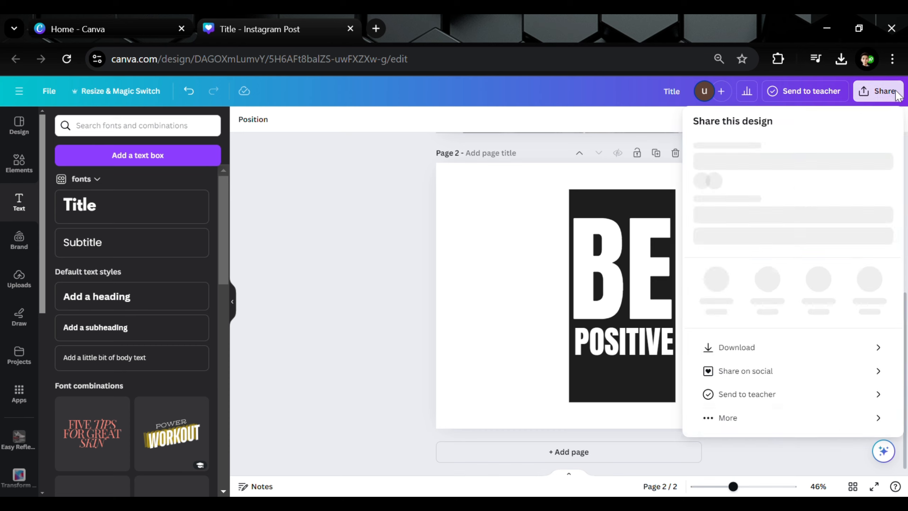
left_click(745, 379)
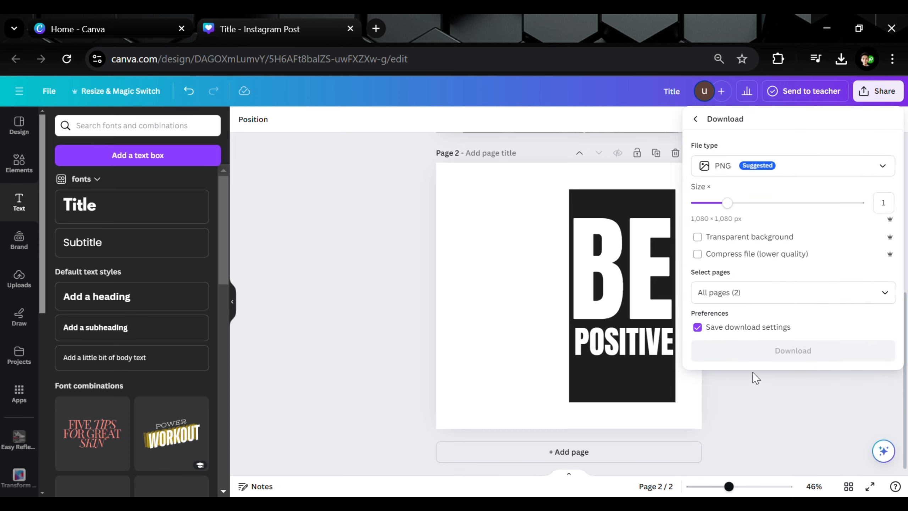
left_click(885, 295)
left_click(802, 323)
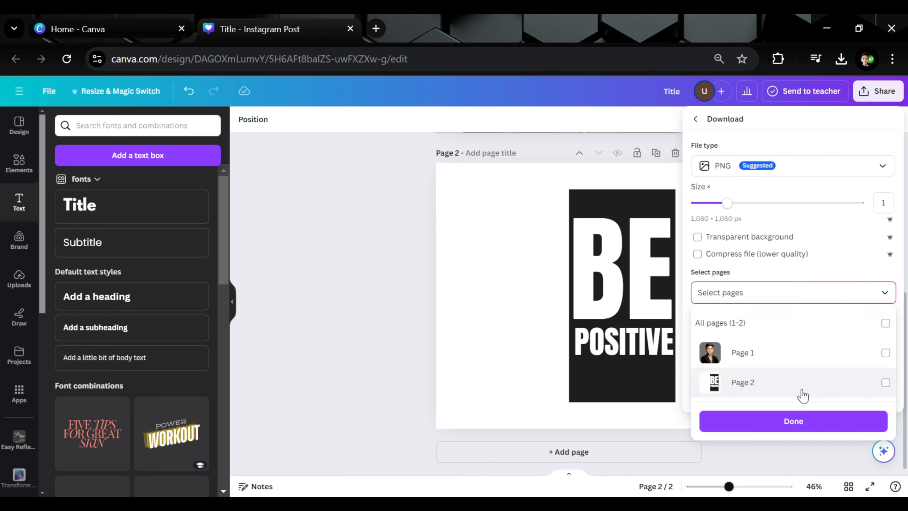
left_click(801, 385)
left_click(807, 422)
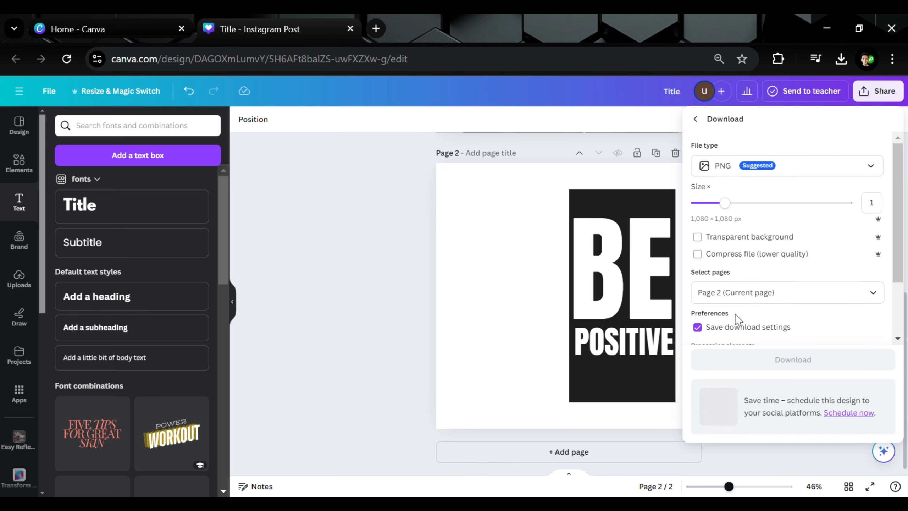
scroll(754, 317, "down", 3)
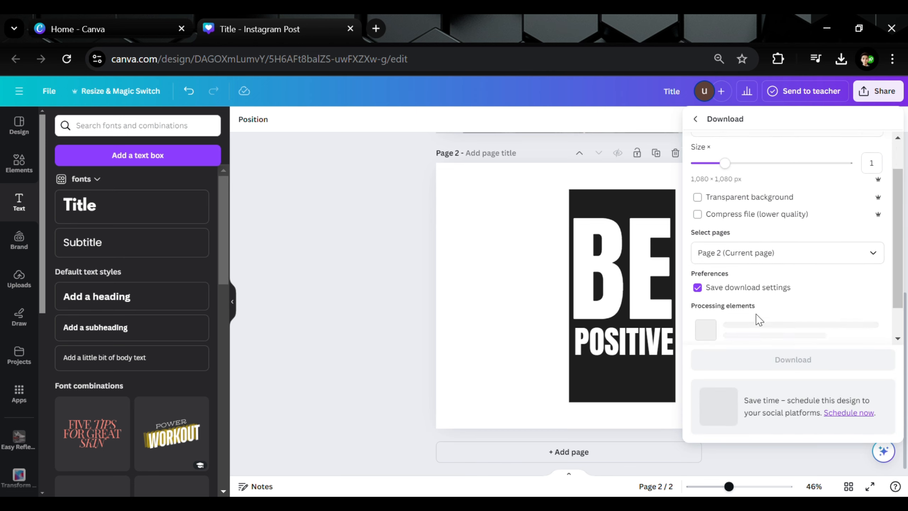
left_click(765, 360)
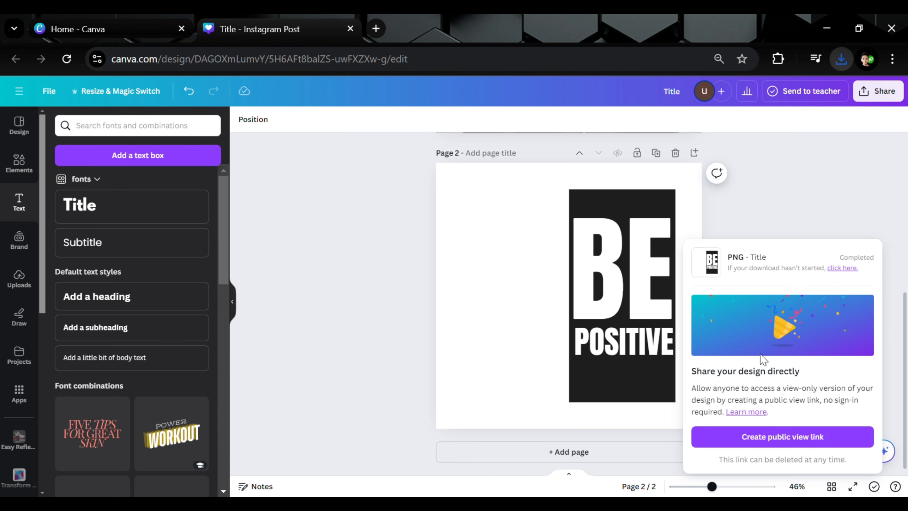
Add the downloaded "BE POSITIVE" PNG to the uploads and delete page 2.
scroll(537, 269, "up", 5)
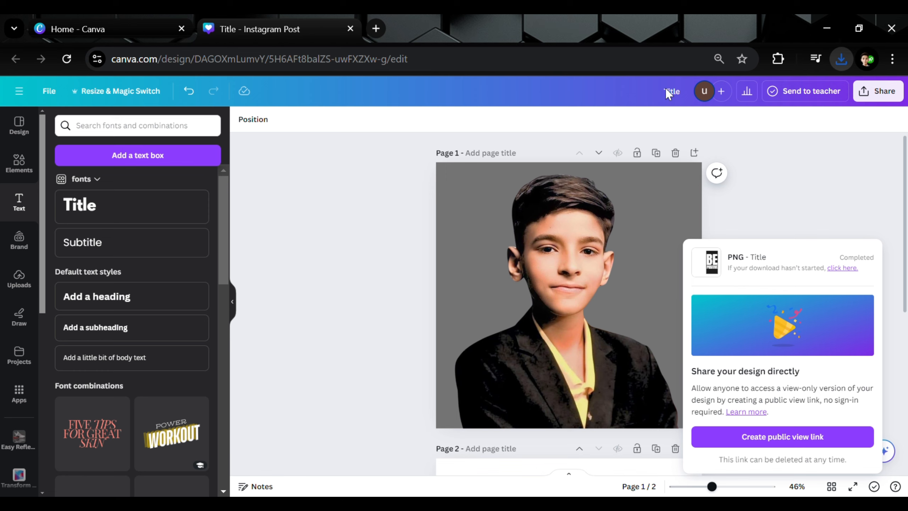
left_click_drag(665, 88, 40, 262)
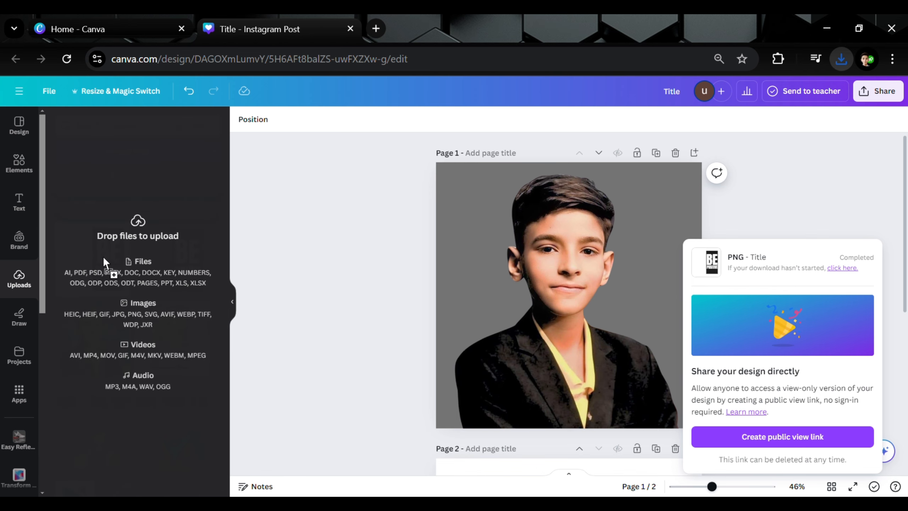
left_click_drag(104, 259, 245, 251)
left_click_drag(234, 257, 228, 257)
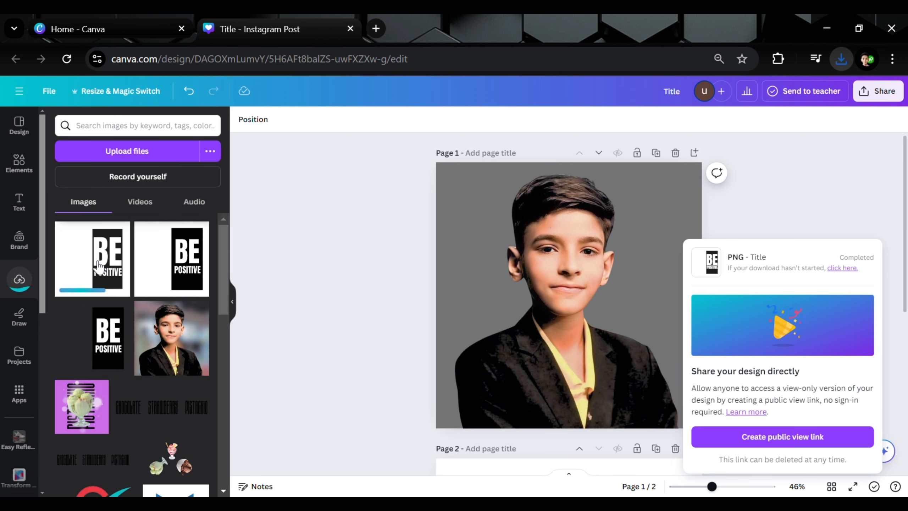
left_click(388, 315)
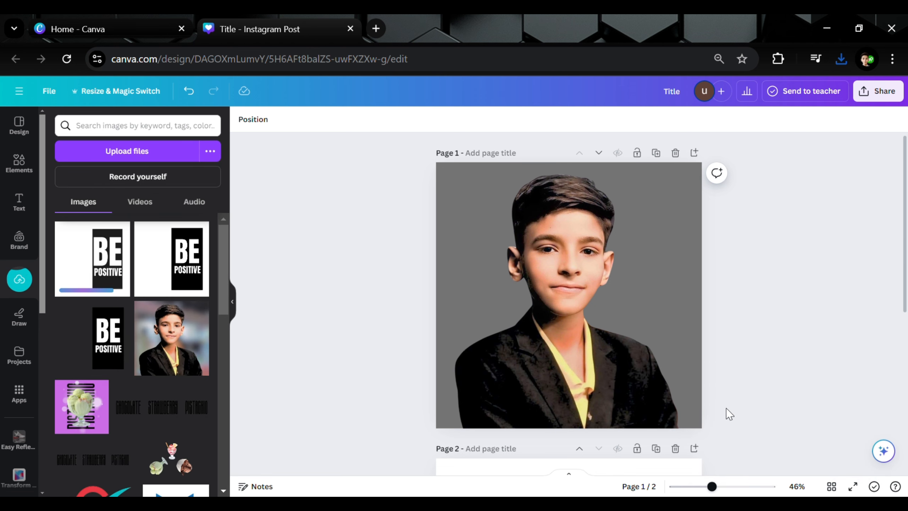
left_click(675, 449)
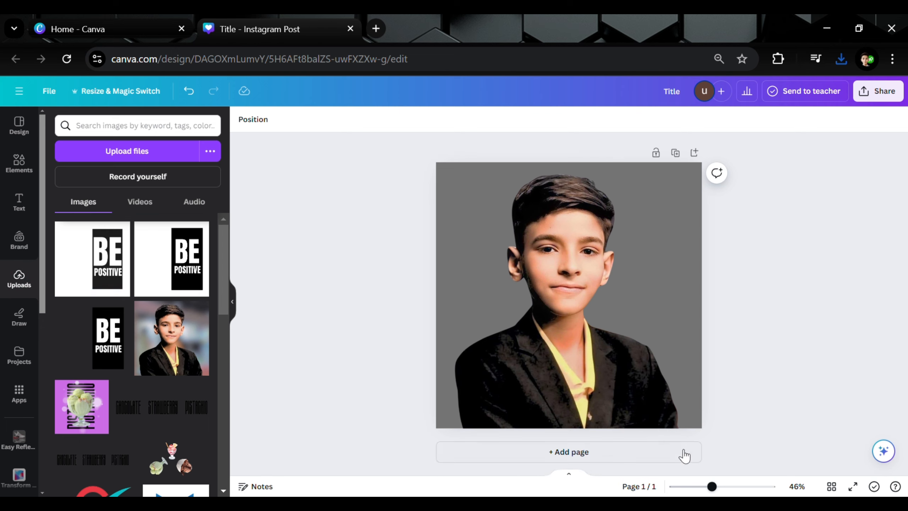
Place the newly uploaded "BE POSITIVE" image over the portrait and enlarge it to cover the whole page.
left_click(93, 277)
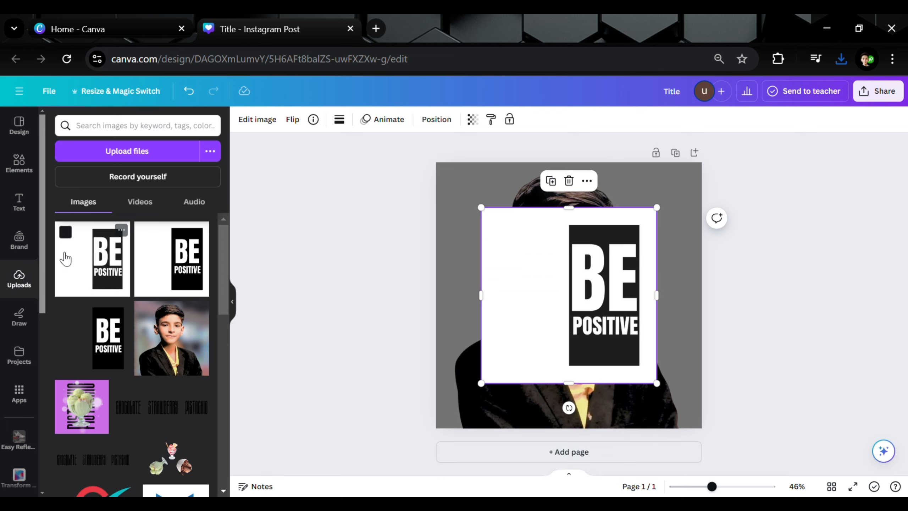
left_click(17, 174)
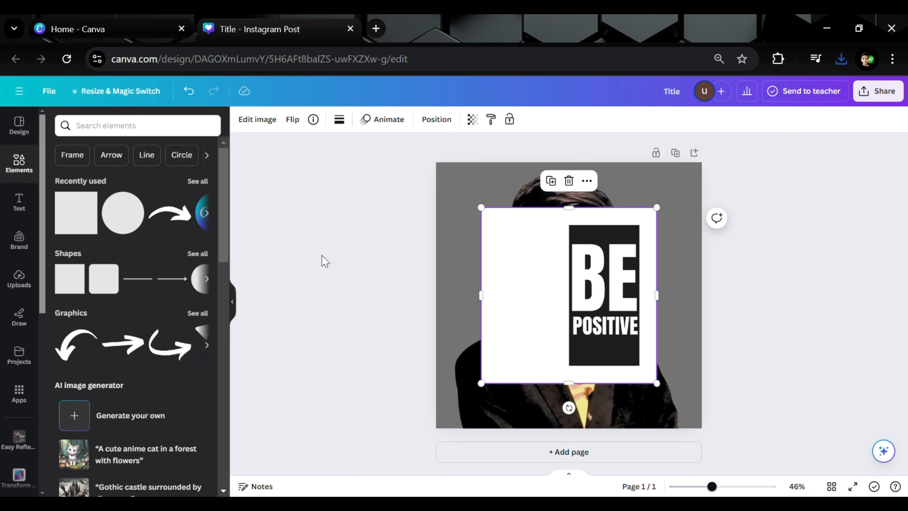
left_click_drag(583, 272, 539, 227)
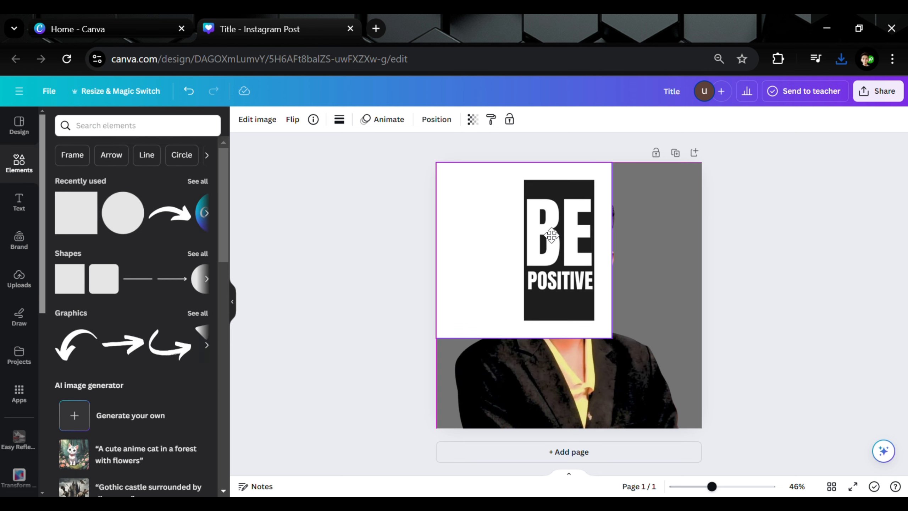
left_click_drag(613, 339, 703, 431)
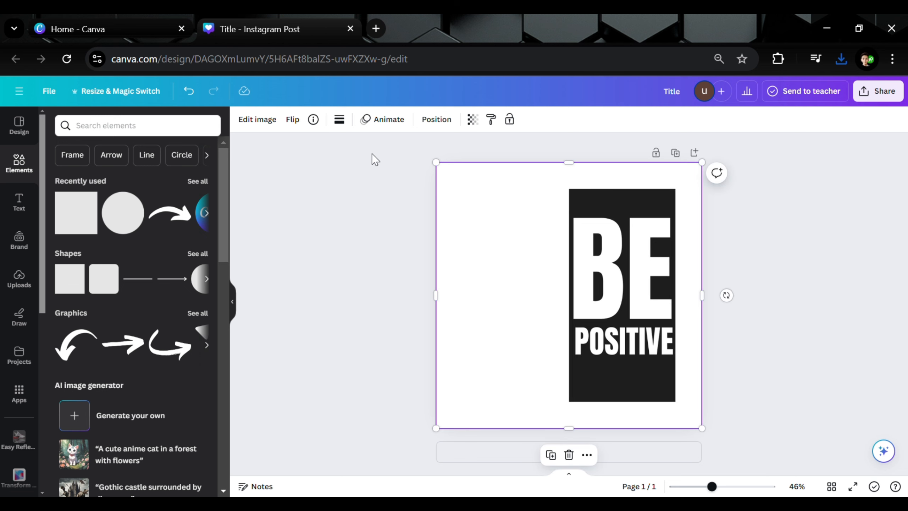
Remove the background from the "BE POSITIVE" image and enlarge it from its centre to slightly beyond the page edges.
left_click(262, 123)
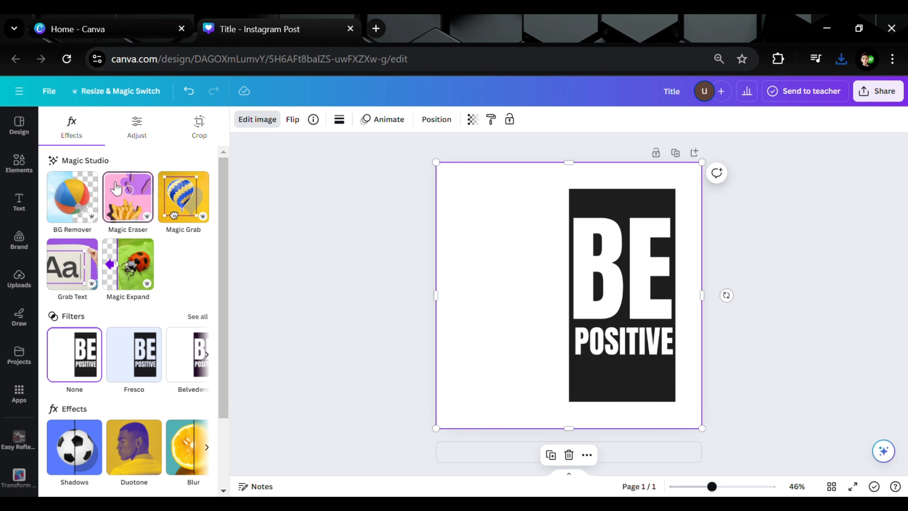
left_click(78, 205)
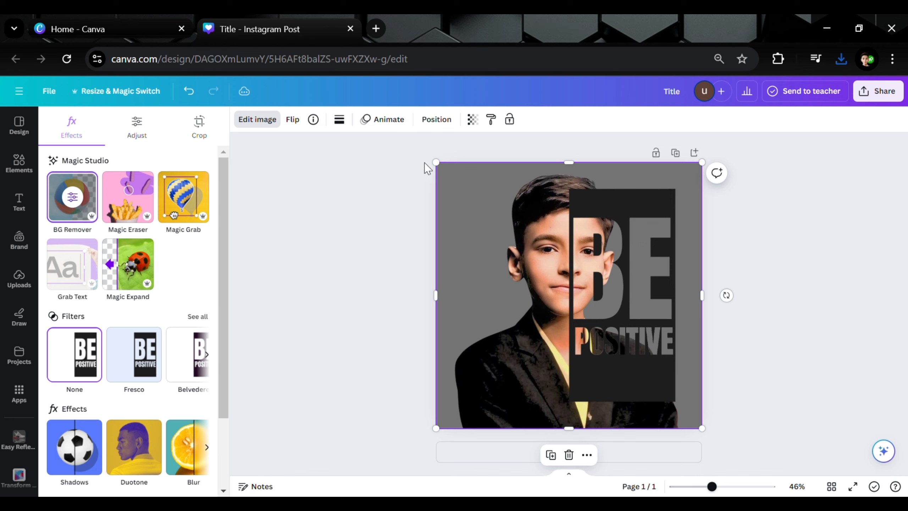
left_click_drag(443, 170, 414, 163)
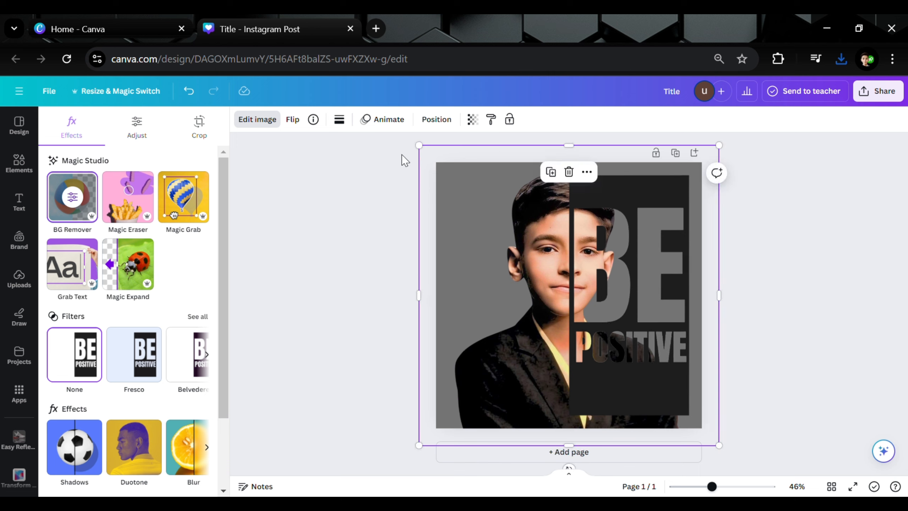
Apply a custom Duotone effect to the "BE POSITIVE" image with the shadows colour set to white (#FFFFFF), and deselect it.
scroll(184, 415, "down", 3)
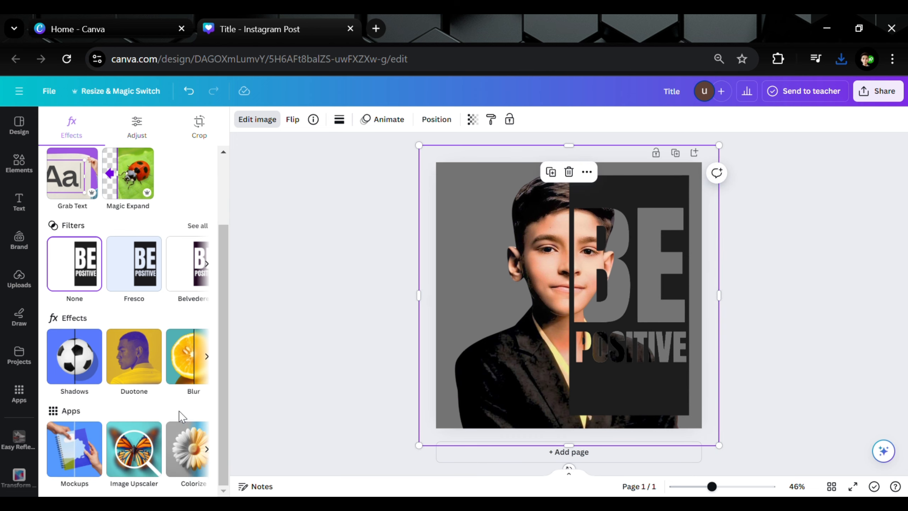
left_click(141, 376)
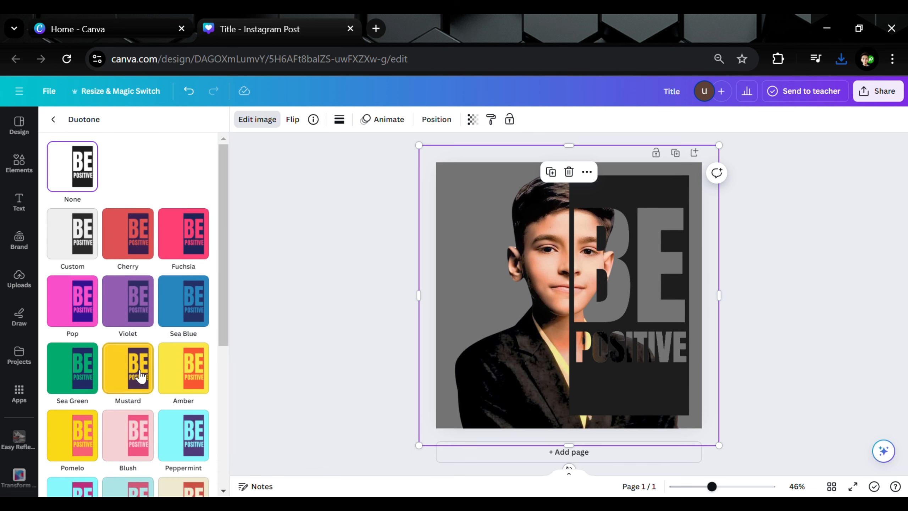
left_click(72, 256)
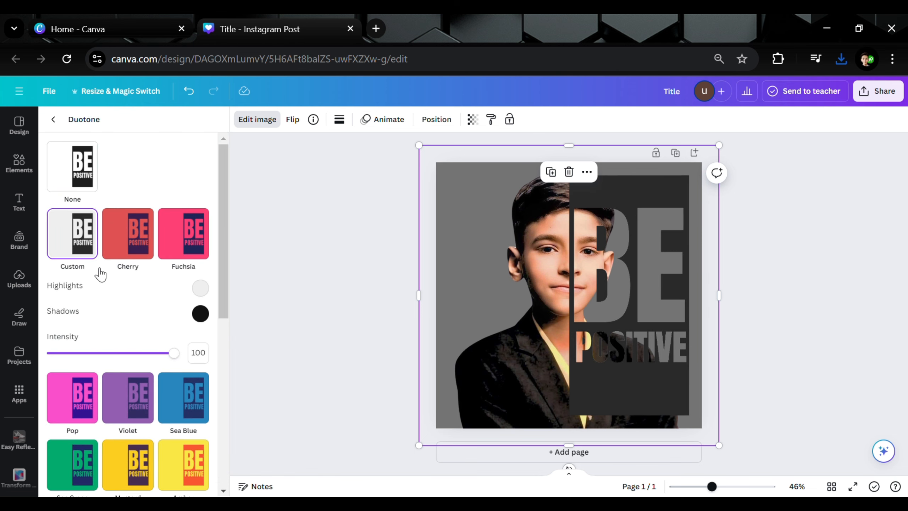
left_click(200, 313)
left_click_drag(249, 336, 178, 318)
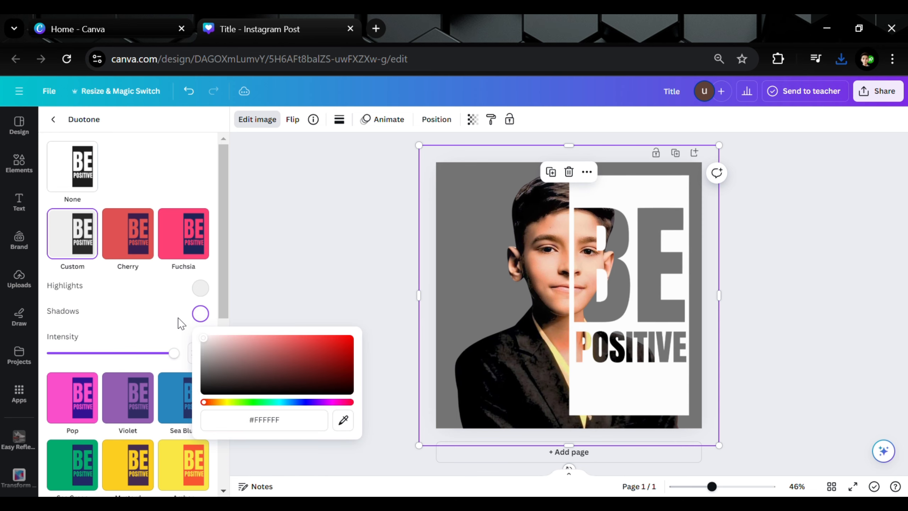
left_click(207, 292)
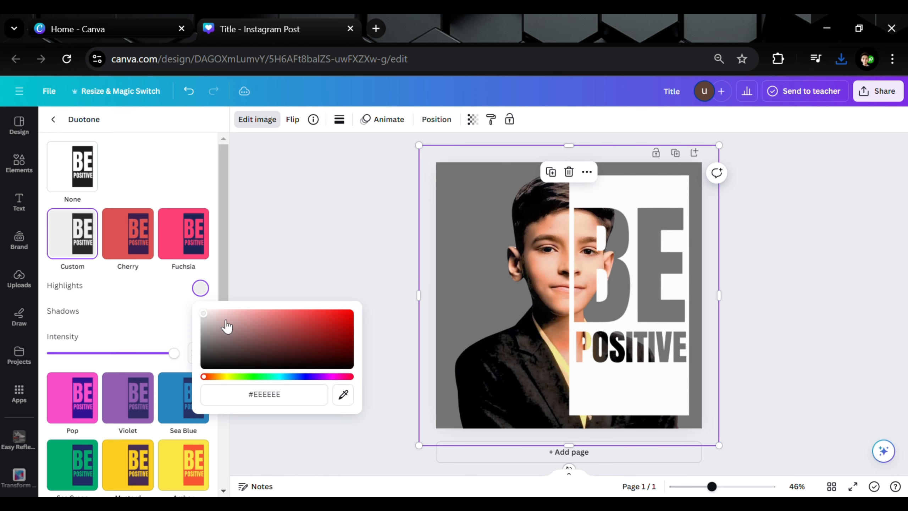
left_click(314, 216)
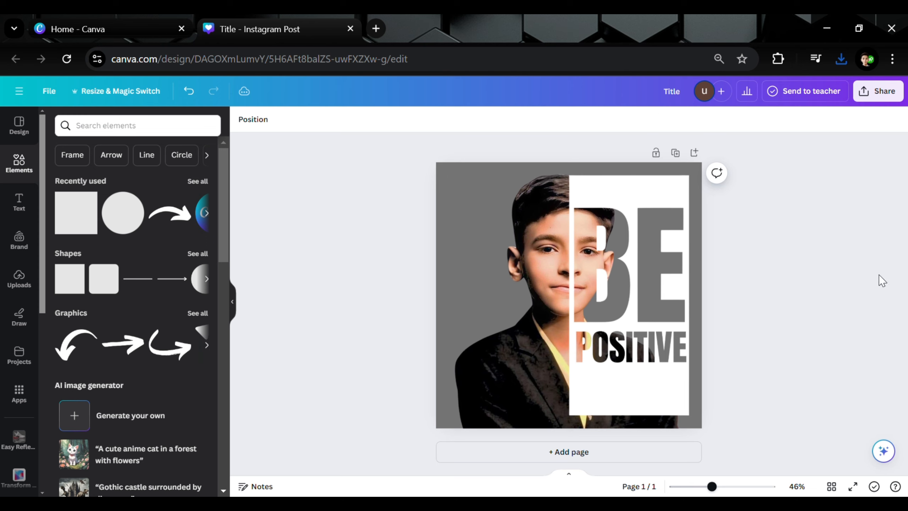
Add a square shape and enlarge it, centred, to nearly fill the page with an even margin all around.
left_click_drag(480, 244, 223, 235)
left_click(78, 286)
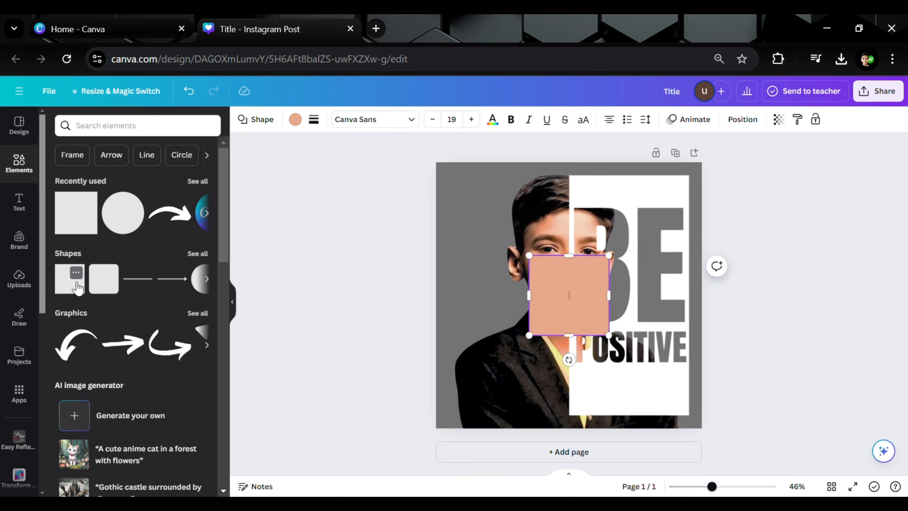
left_click(313, 243)
left_click_drag(576, 309, 705, 430)
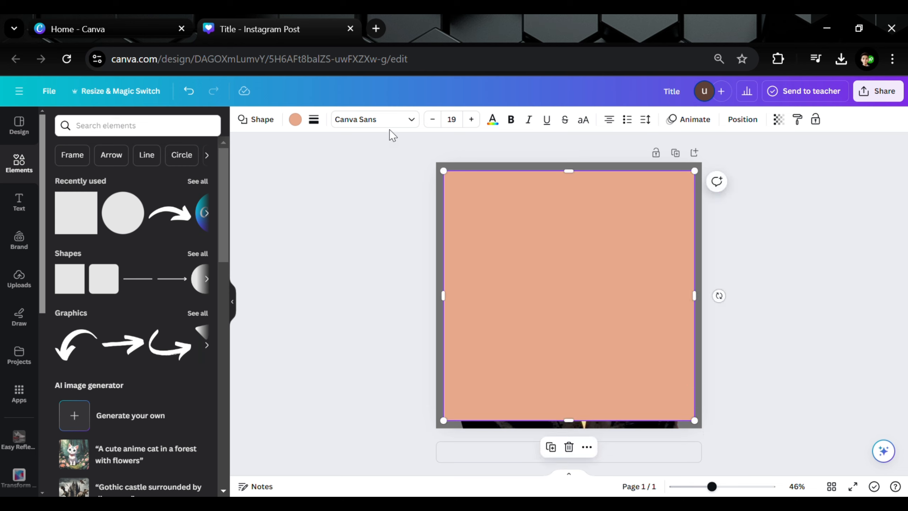
Give the large square a solid border with weight 16 and colour the border white.
left_click(314, 119)
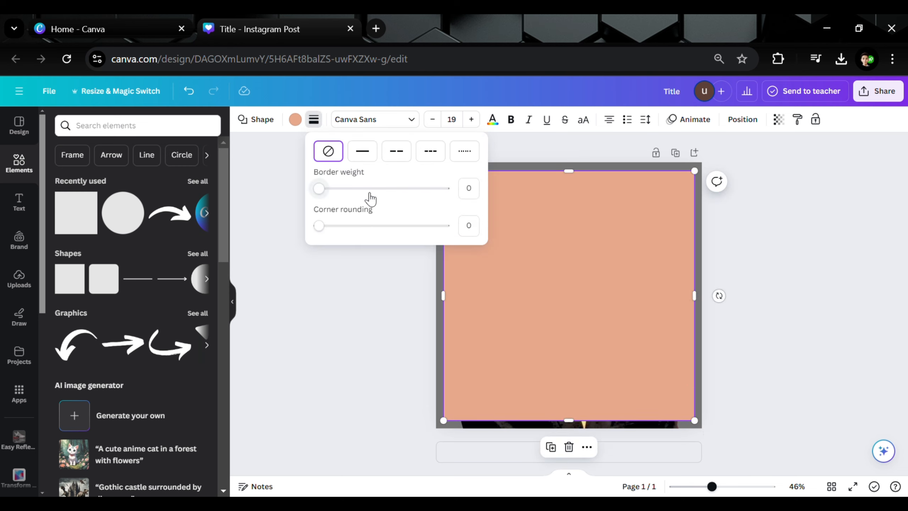
left_click(471, 189)
key("Return")
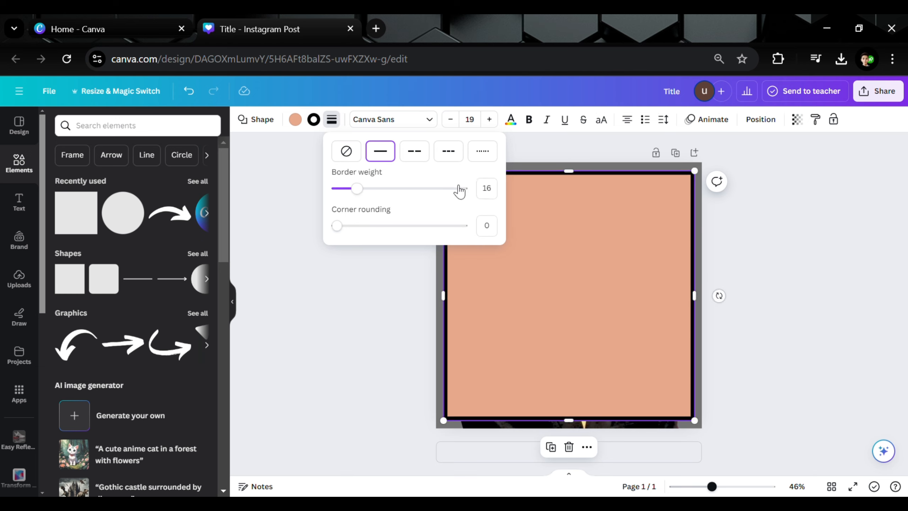
left_click(315, 120)
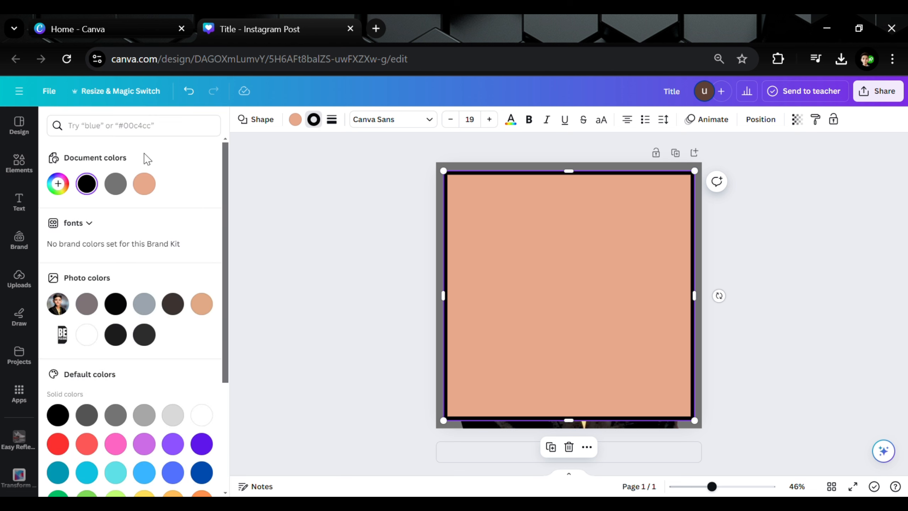
left_click(86, 334)
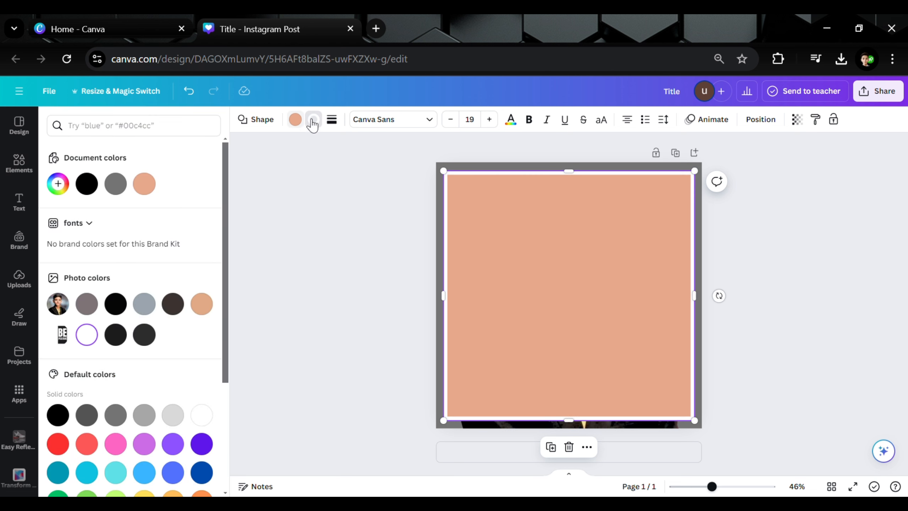
Set the large square's fill to no colour, leaving just its white frame, and deselect it.
left_click(296, 122)
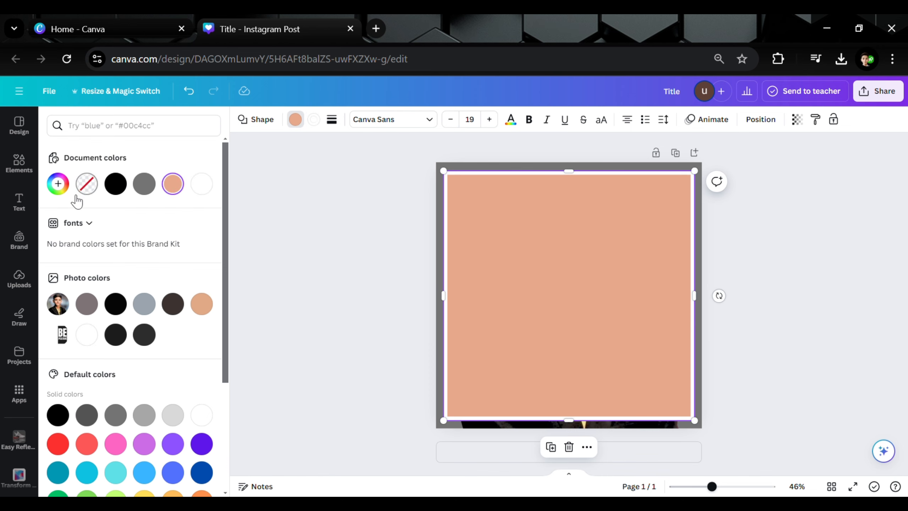
left_click(87, 184)
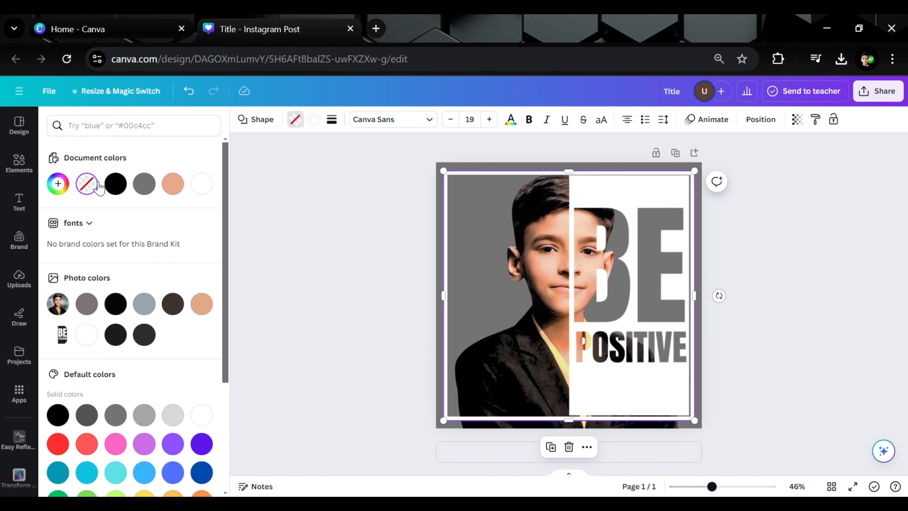
left_click(313, 235)
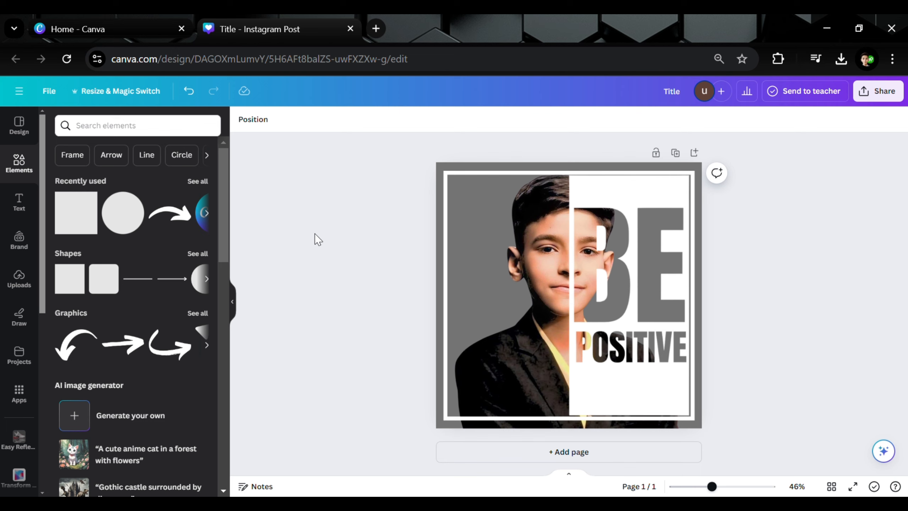
left_click(464, 231)
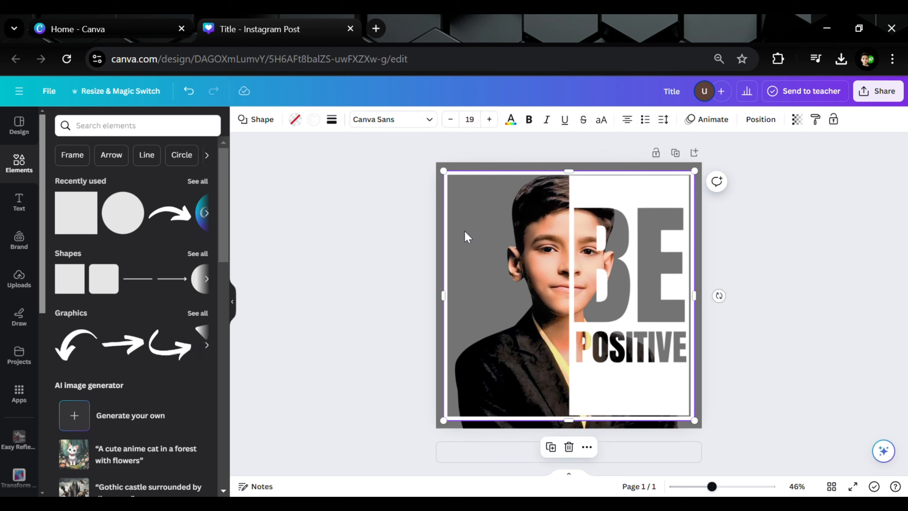
left_click(336, 215)
left_click(495, 210)
left_click(312, 207)
Add another square, fill it white, widen it and place it across the top edge of the page's right half.
left_click(70, 225)
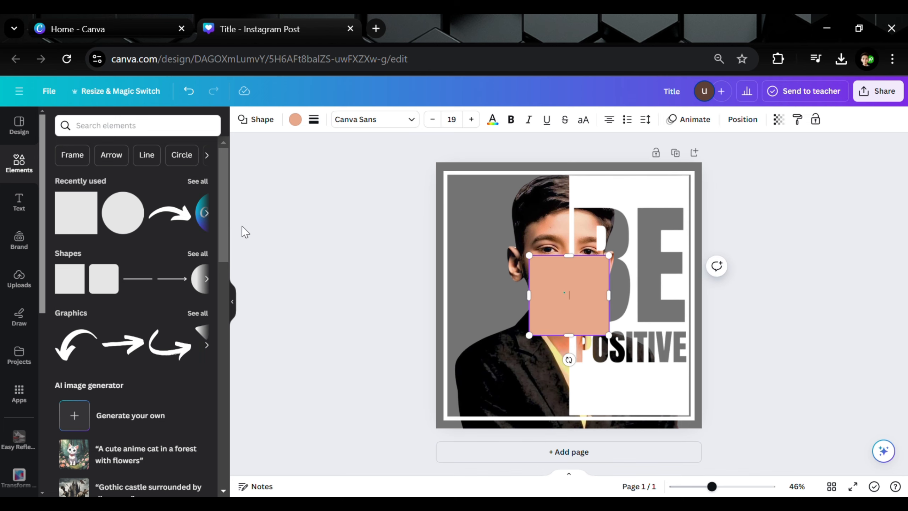
left_click(399, 232)
left_click(573, 289)
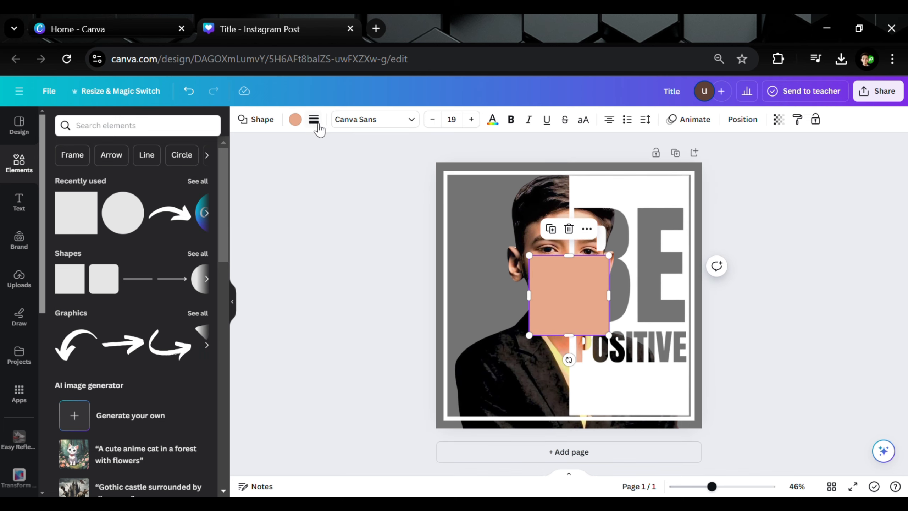
left_click(295, 119)
left_click(202, 183)
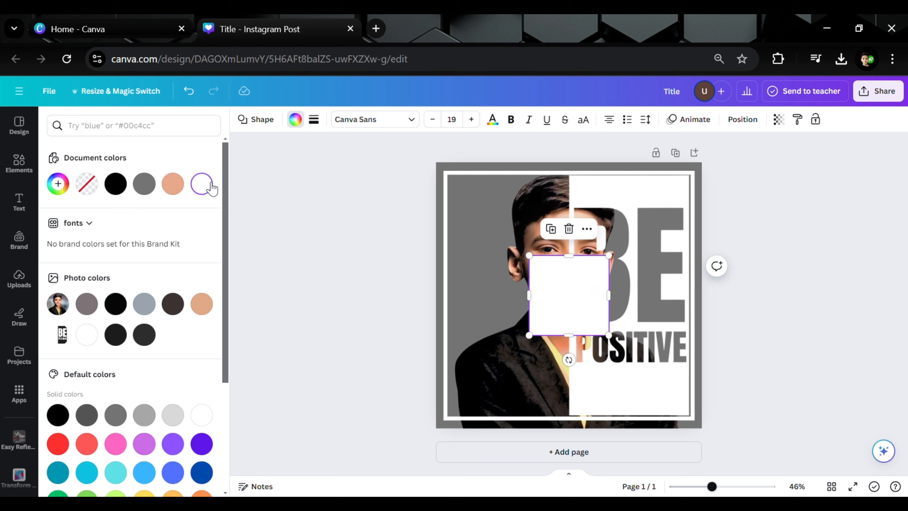
left_click_drag(580, 282, 713, 131)
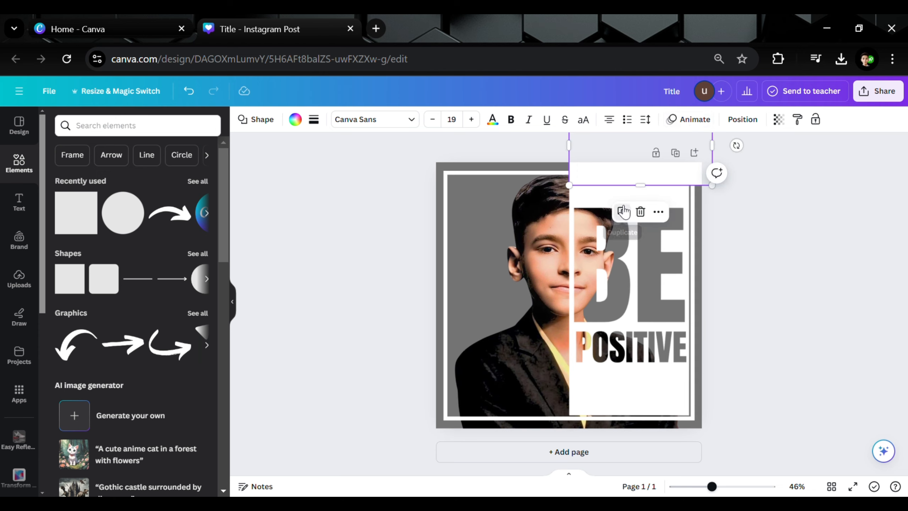
Duplicate the white rectangle to cover the page's right edge at full height, and place another copy across the right half's bottom edge.
left_click_drag(640, 155, 763, 214)
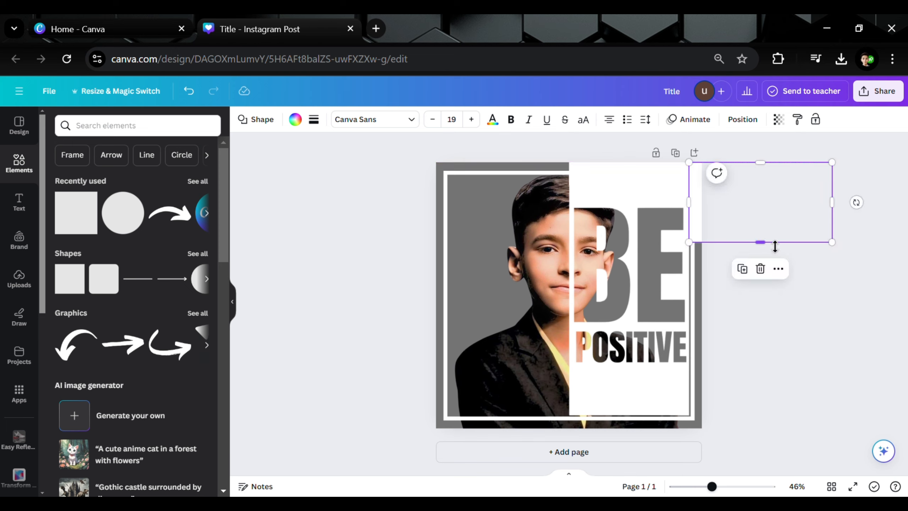
left_click_drag(775, 246, 790, 430)
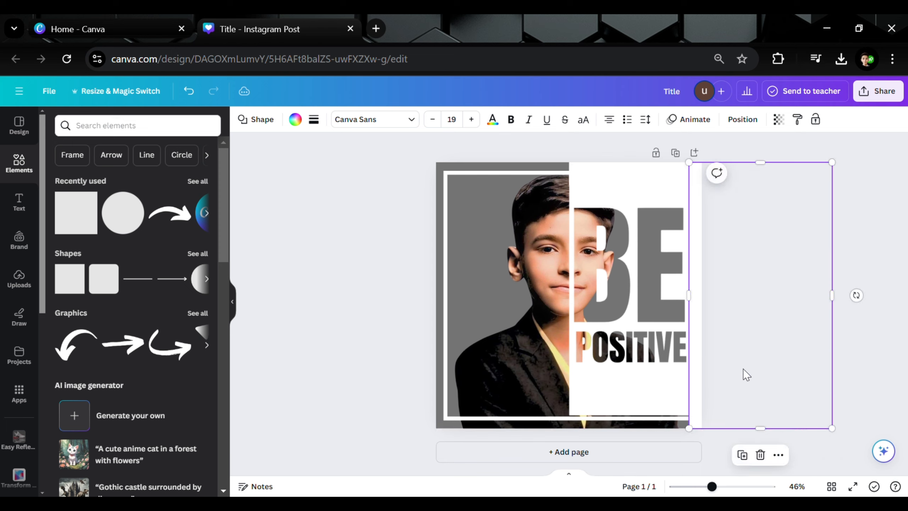
left_click(742, 455)
left_click_drag(735, 277, 605, 510)
left_click_drag(619, 431, 624, 446)
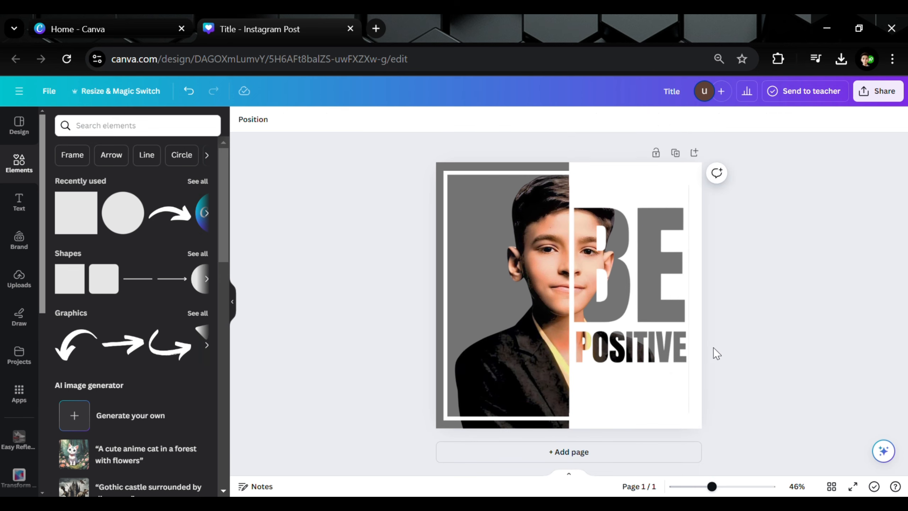
Reorder the layers so the three white rectangles sit below the white frame and above the "BE POSITIVE" image.
left_click_drag(647, 416, 624, 175)
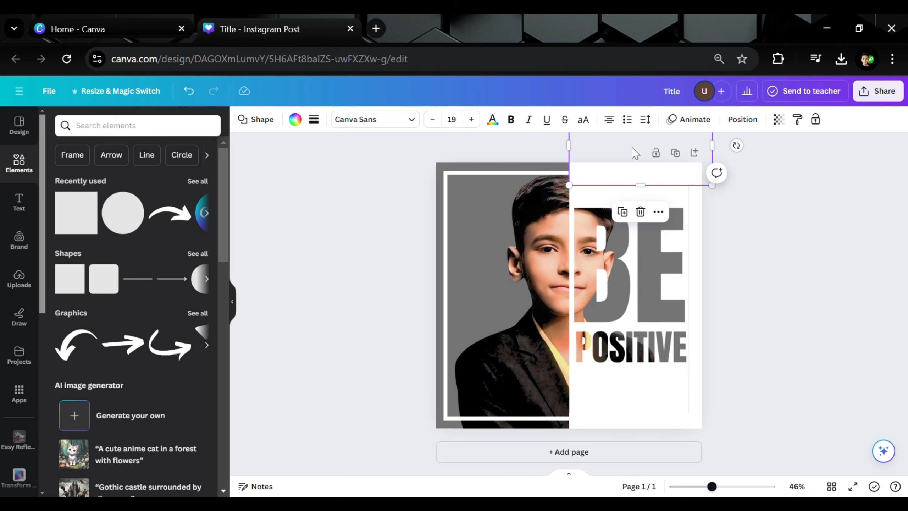
left_click(750, 122)
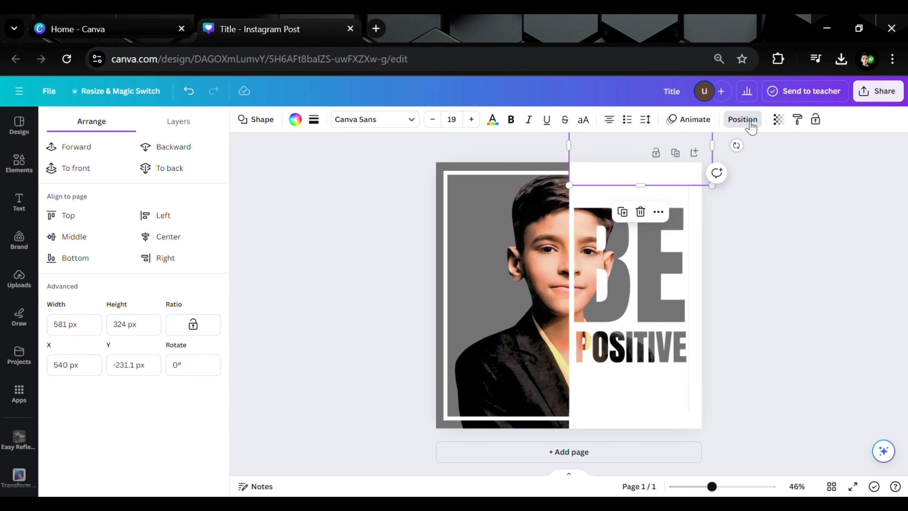
left_click(179, 123)
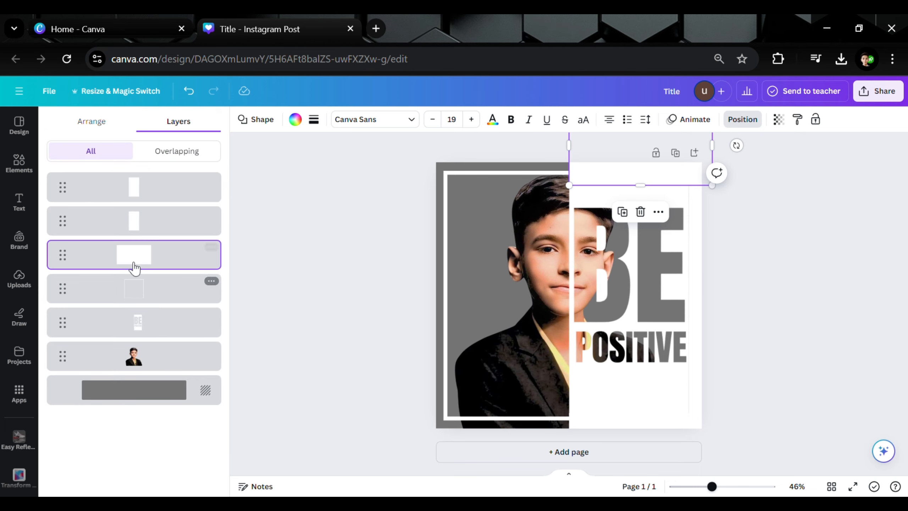
left_click_drag(135, 264, 133, 304)
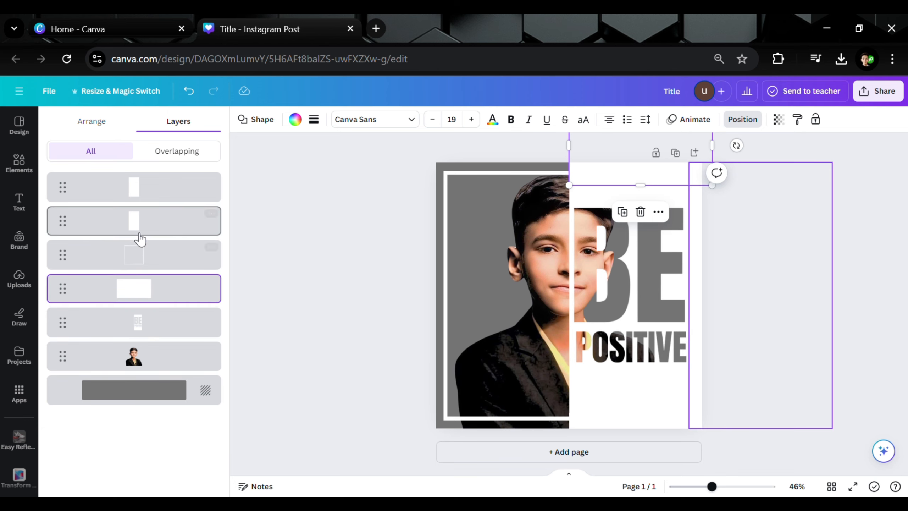
left_click_drag(139, 233, 138, 277)
left_click_drag(132, 195, 133, 252)
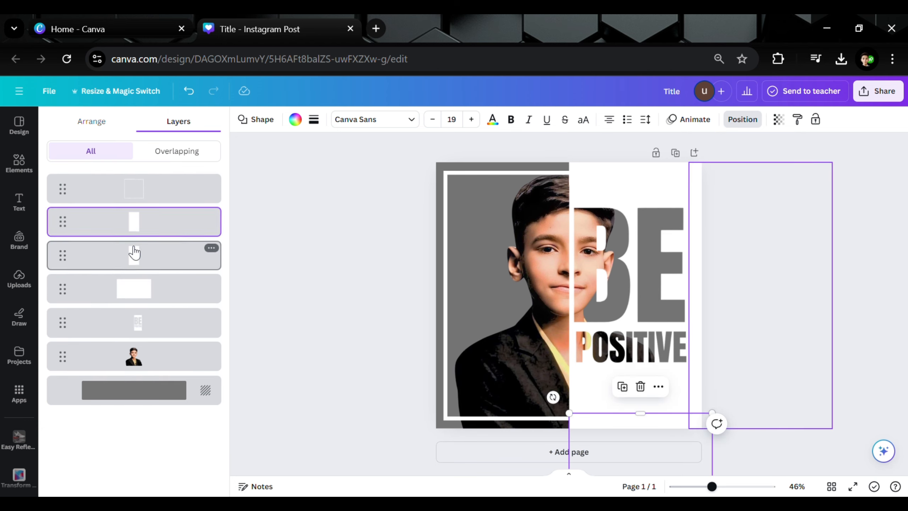
left_click(313, 212)
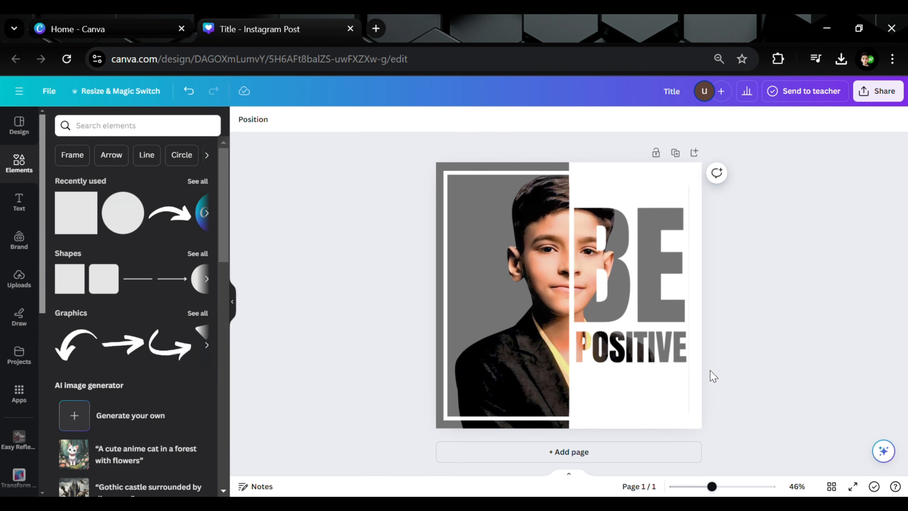
Nudge the white rectangle on the page's right edge inward to close the thin line beside the text panel.
left_click(696, 369)
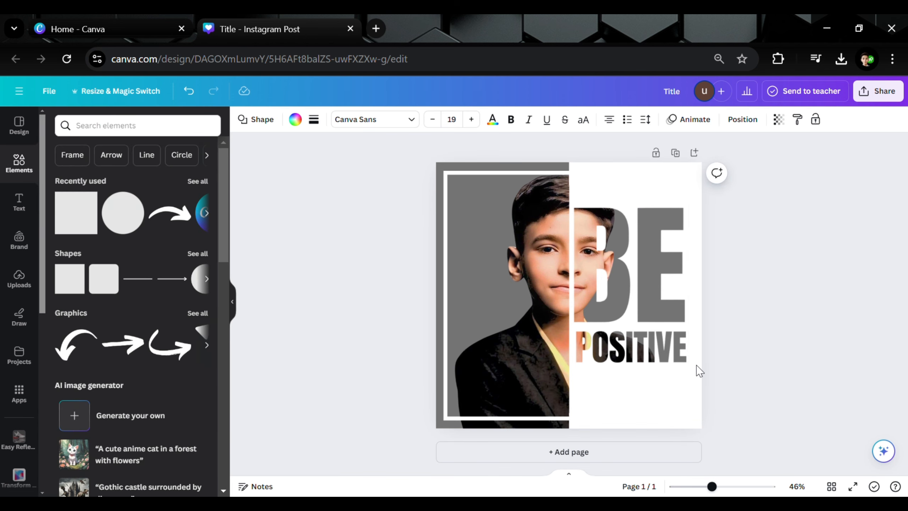
left_click(274, 213)
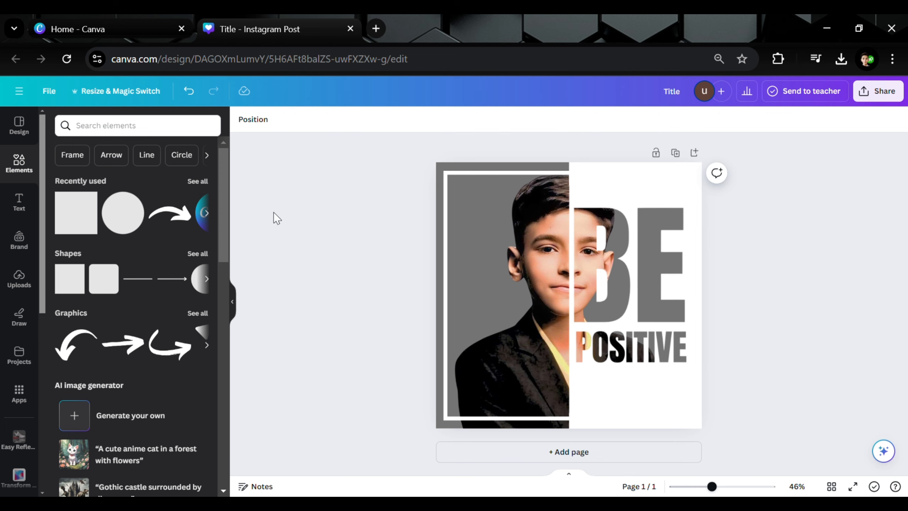
Add a circle and fill it with the muted gray from the portrait's photo colors.
left_click(137, 217)
left_click(310, 257)
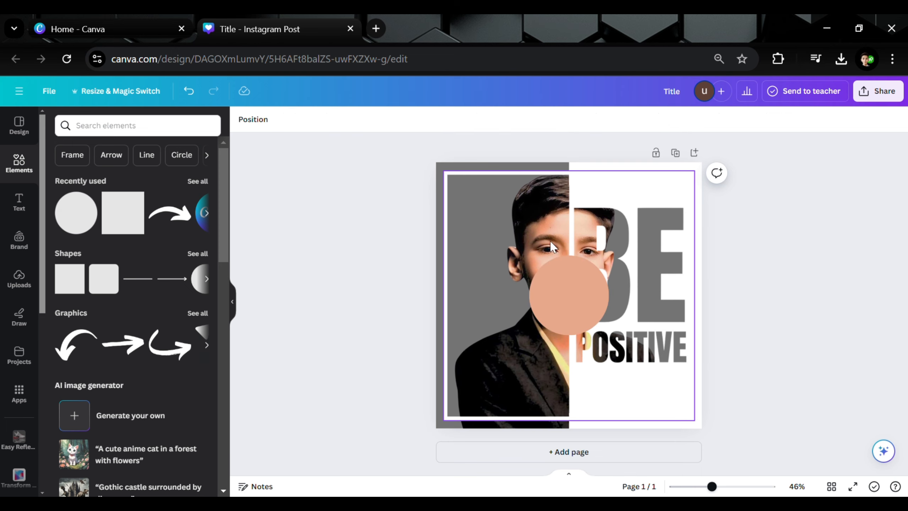
left_click(562, 293)
left_click(296, 120)
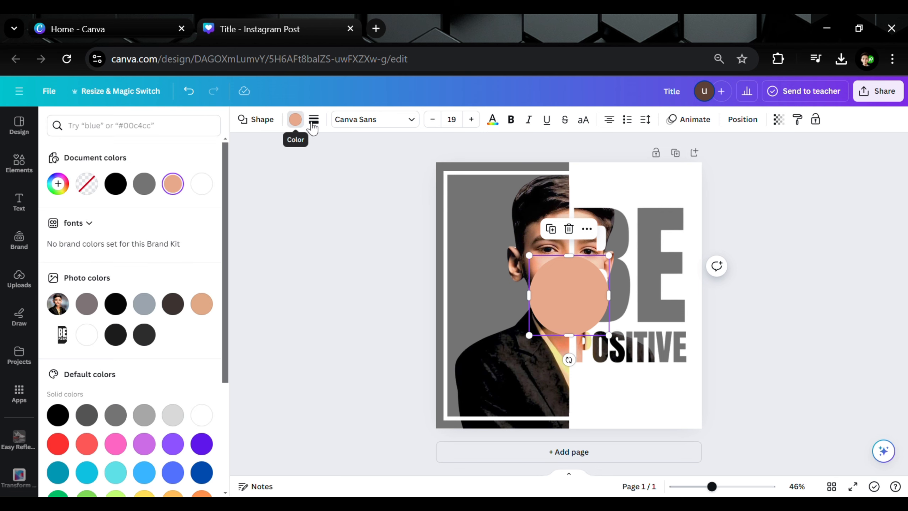
left_click(87, 304)
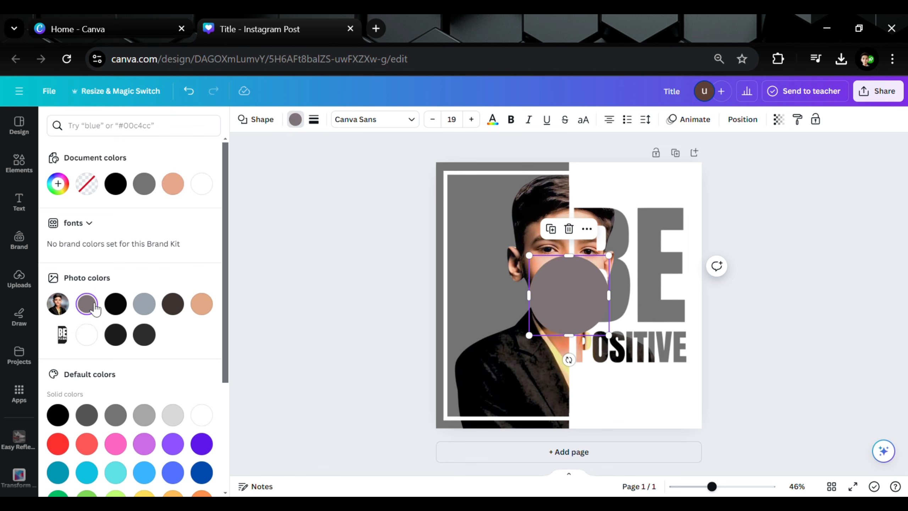
Move the gray circle onto the page's upper-right corner as a quarter circle and send it backward behind the white frame.
left_click(434, 274)
left_click_drag(594, 300, 705, 155)
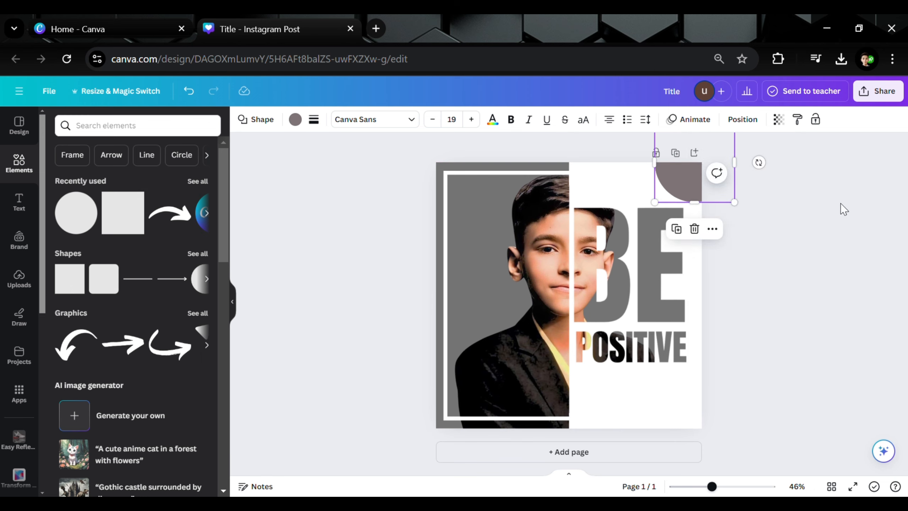
left_click(724, 230)
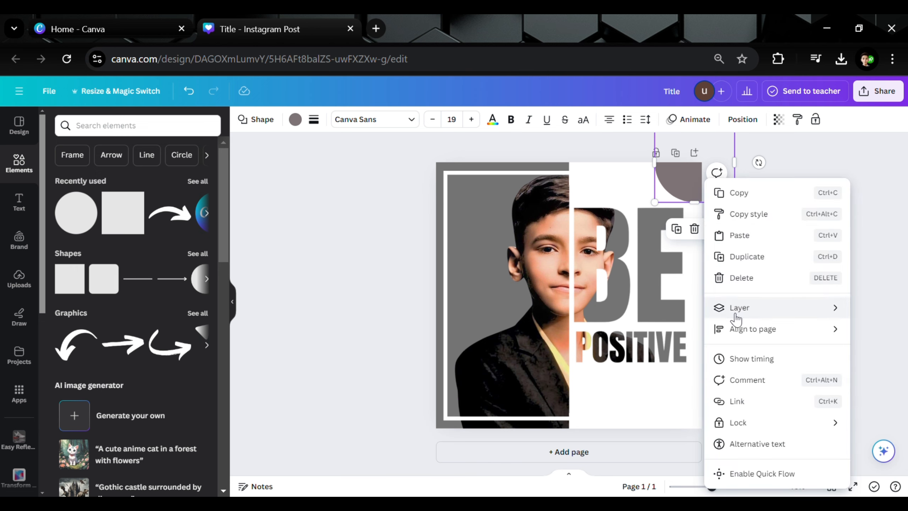
mouse_move(732, 312)
left_click(615, 354)
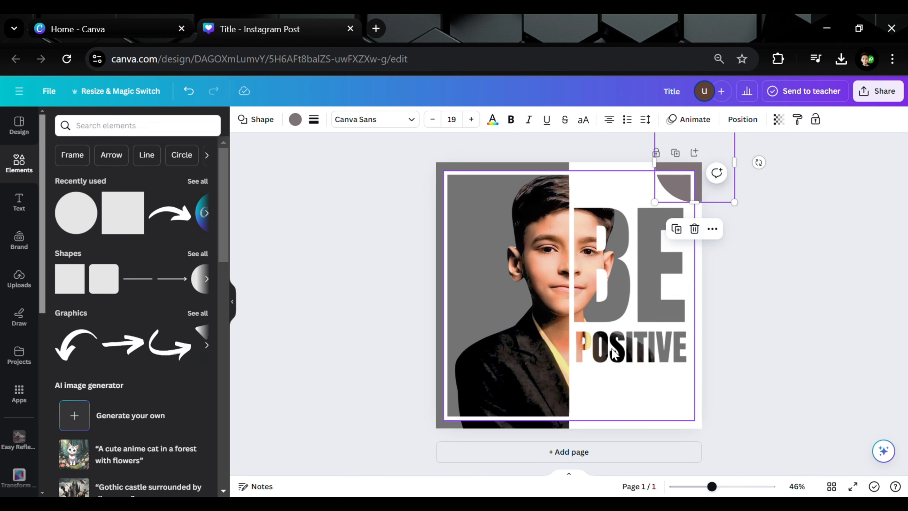
left_click(777, 271)
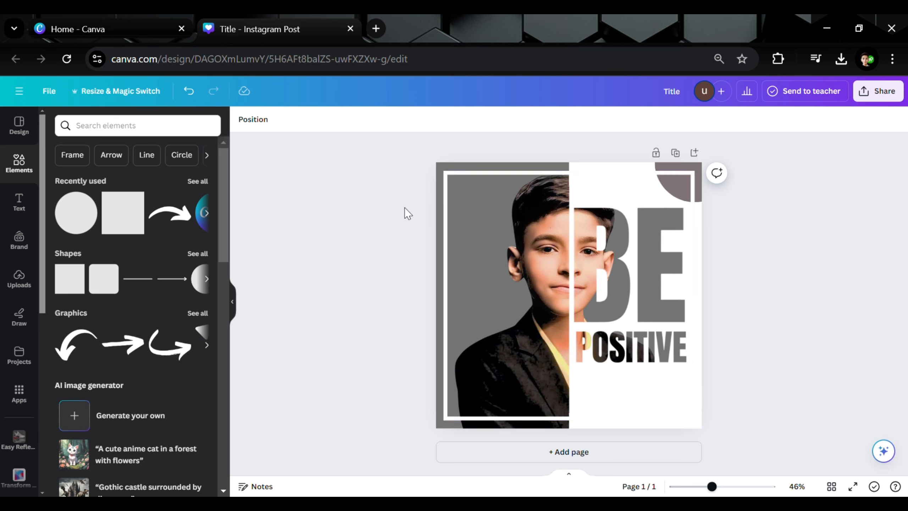
Reorder the white frame to sit below the portrait, directly above the gray background.
left_click(485, 187)
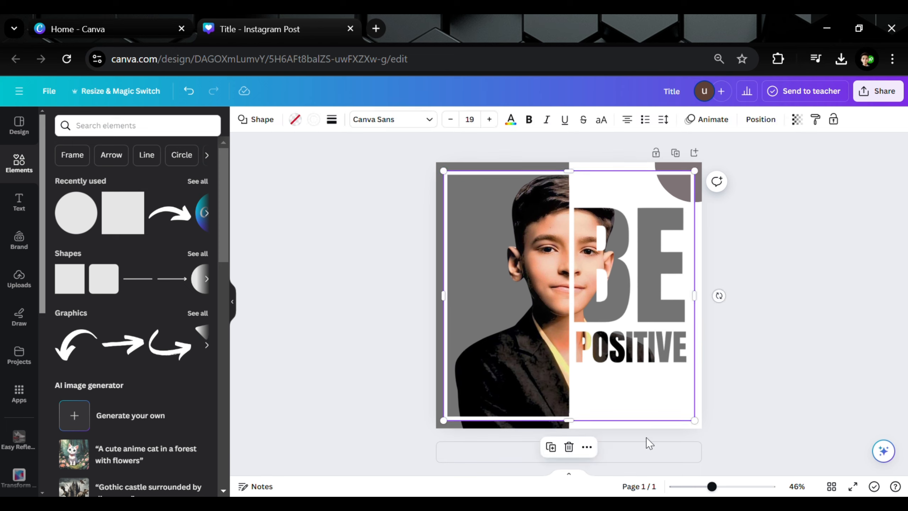
left_click(590, 448)
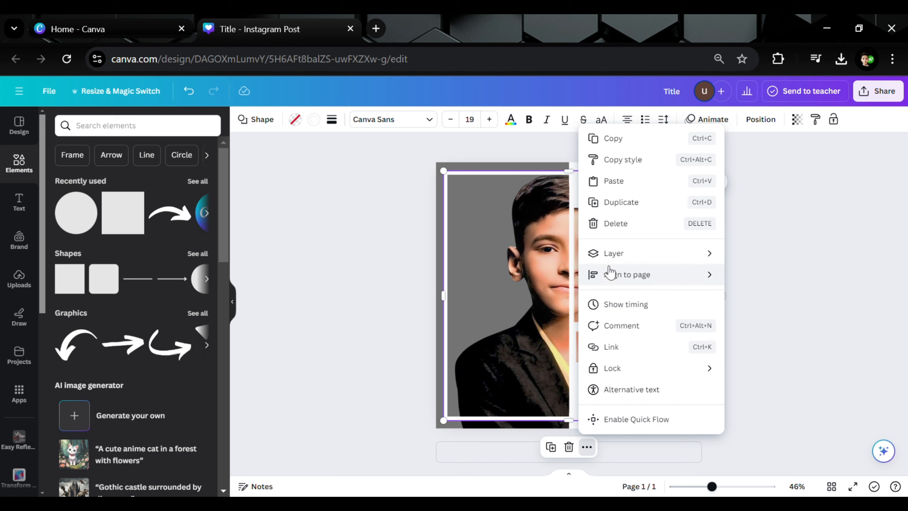
mouse_move(604, 261)
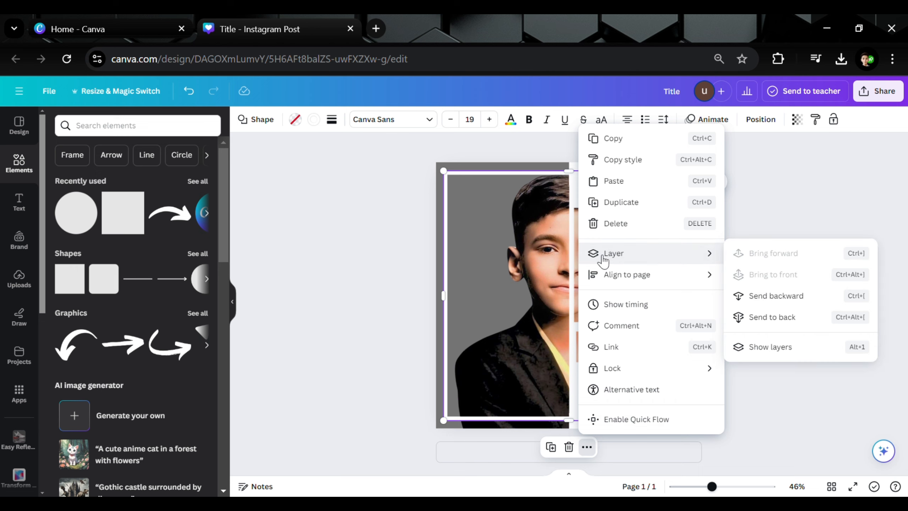
left_click(761, 302)
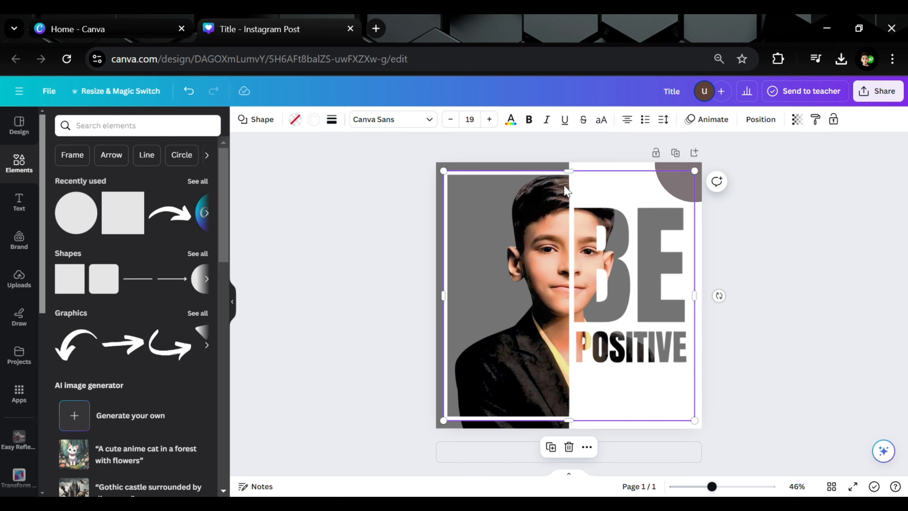
left_click(761, 119)
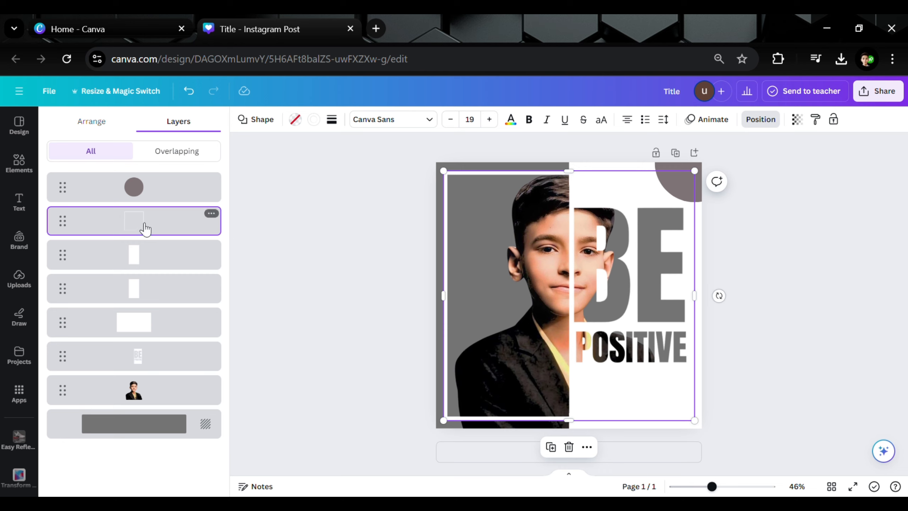
left_click_drag(147, 227, 150, 406)
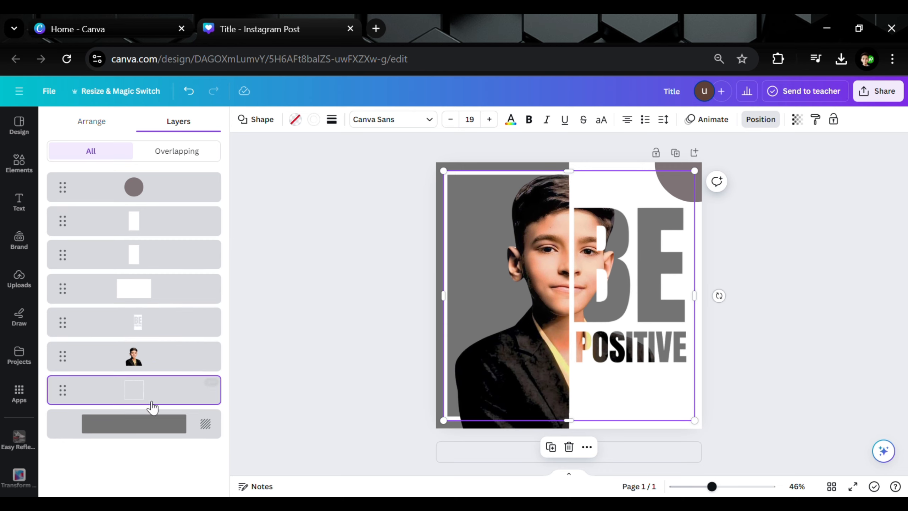
left_click(317, 307)
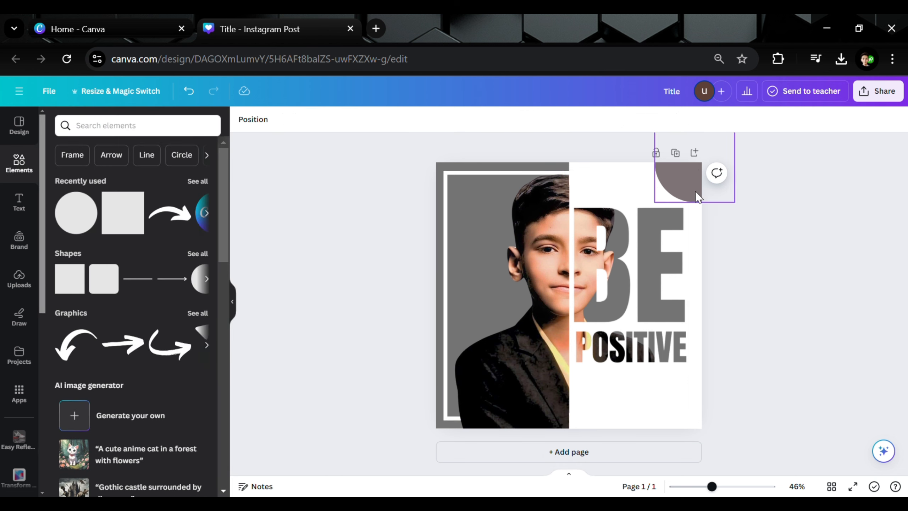
left_click(470, 181)
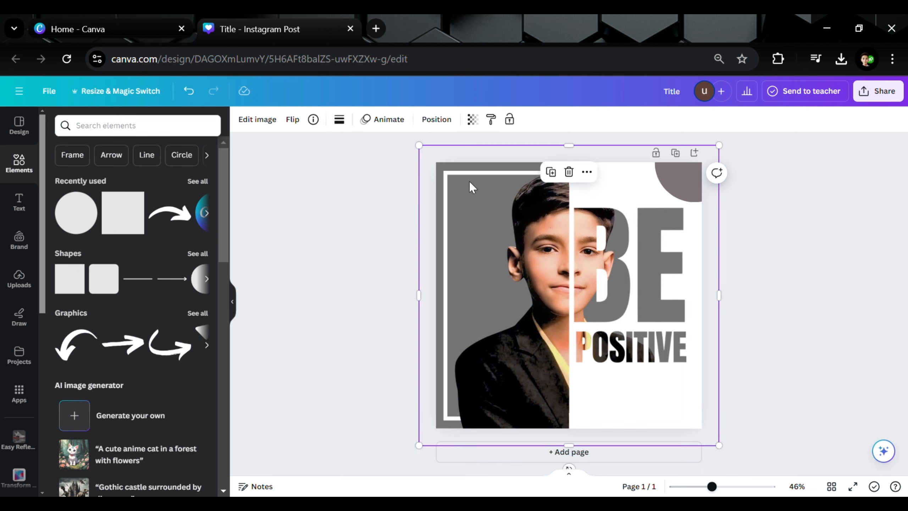
left_click_drag(470, 181, 460, 137)
key("ctrl+z")
Duplicate the white frame behind the portrait and align the copy exactly over the original, on top of all other layers.
left_click(437, 119)
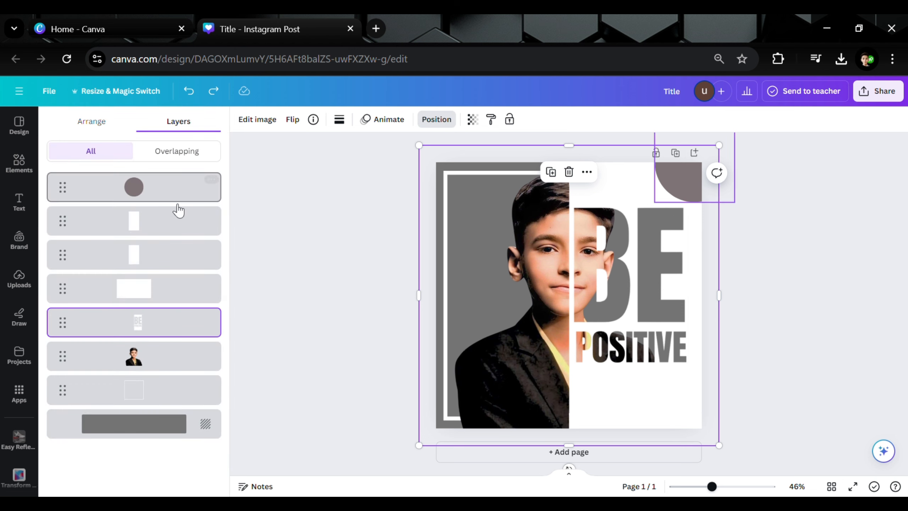
left_click(149, 390)
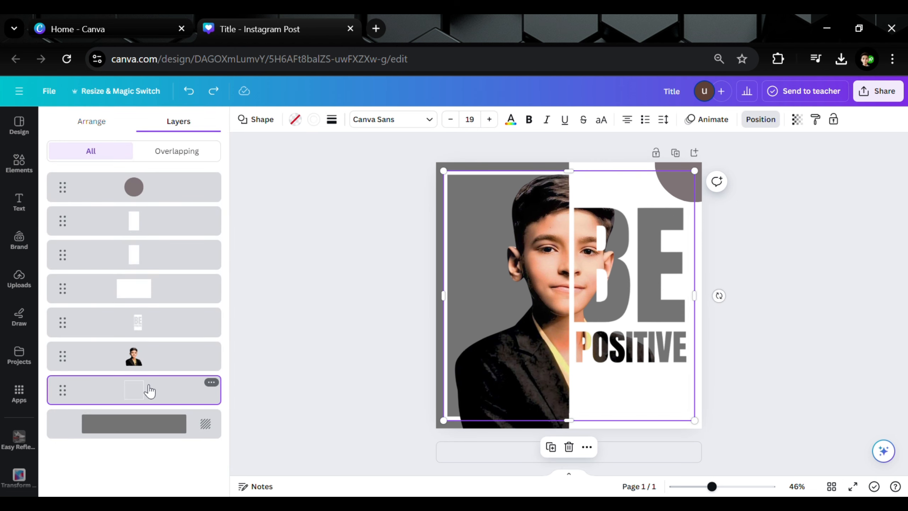
left_click(550, 447)
left_click_drag(540, 374, 536, 366)
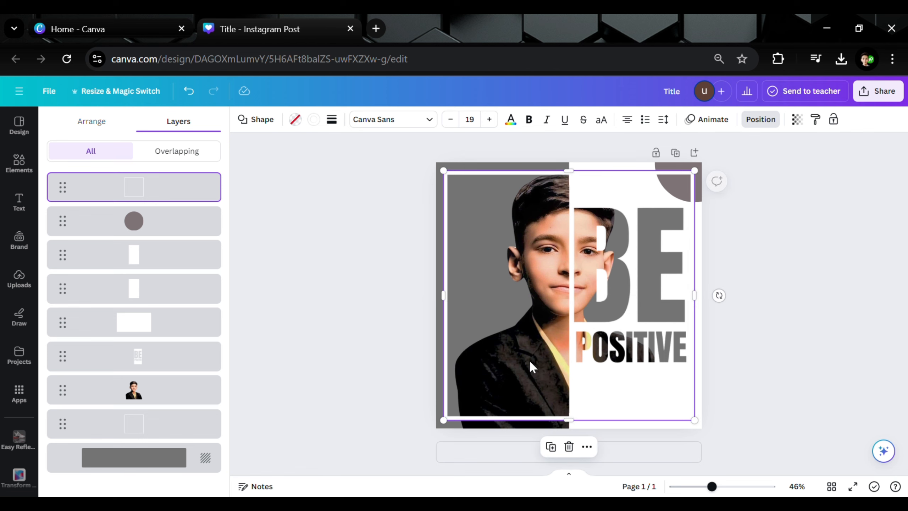
key("Escape")
key("Escape")
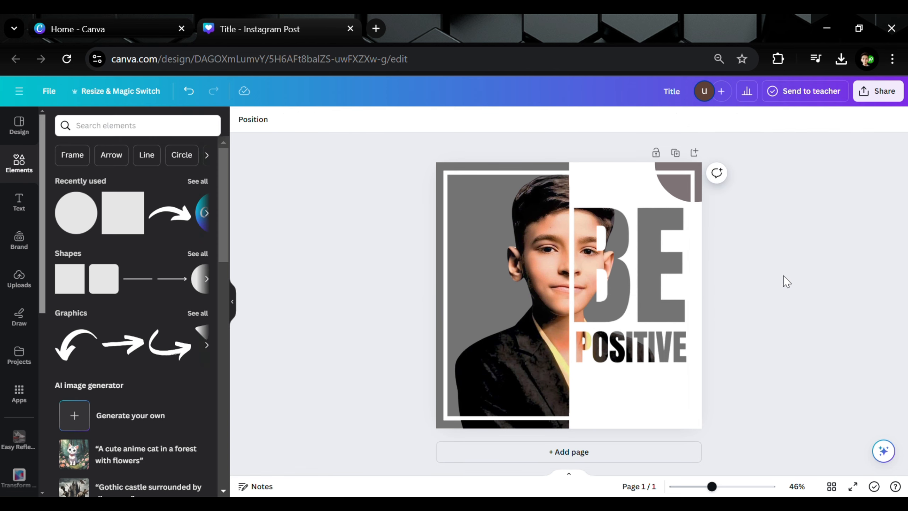
Narrow the top white frame copy from its left edge so it spans only the page's right half.
left_click(532, 269)
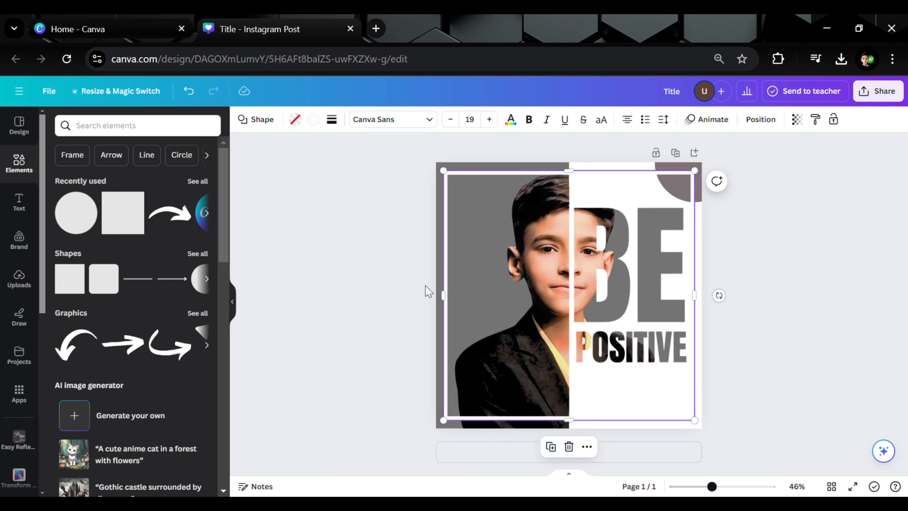
left_click_drag(445, 296, 579, 292)
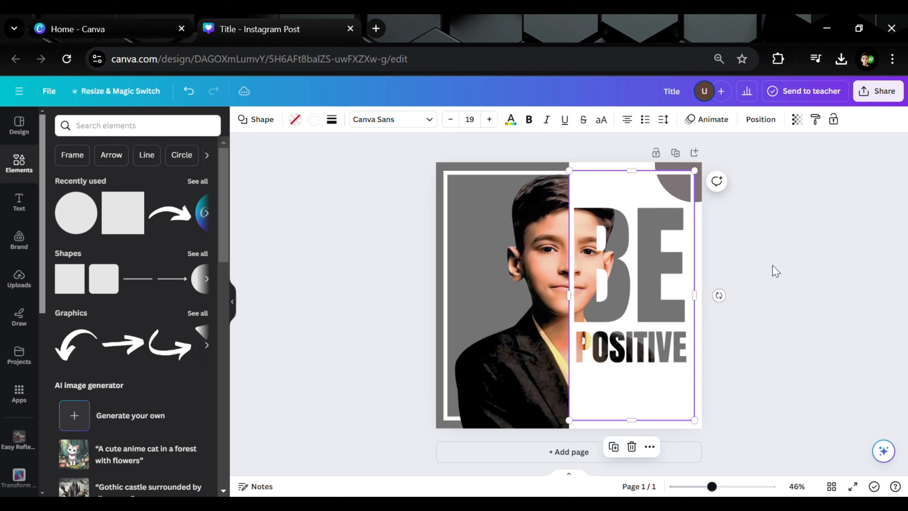
left_click(807, 258)
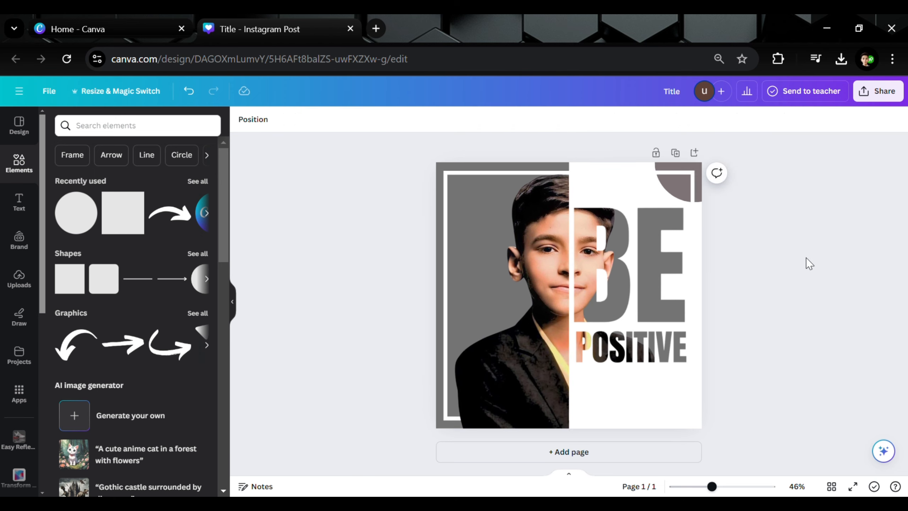